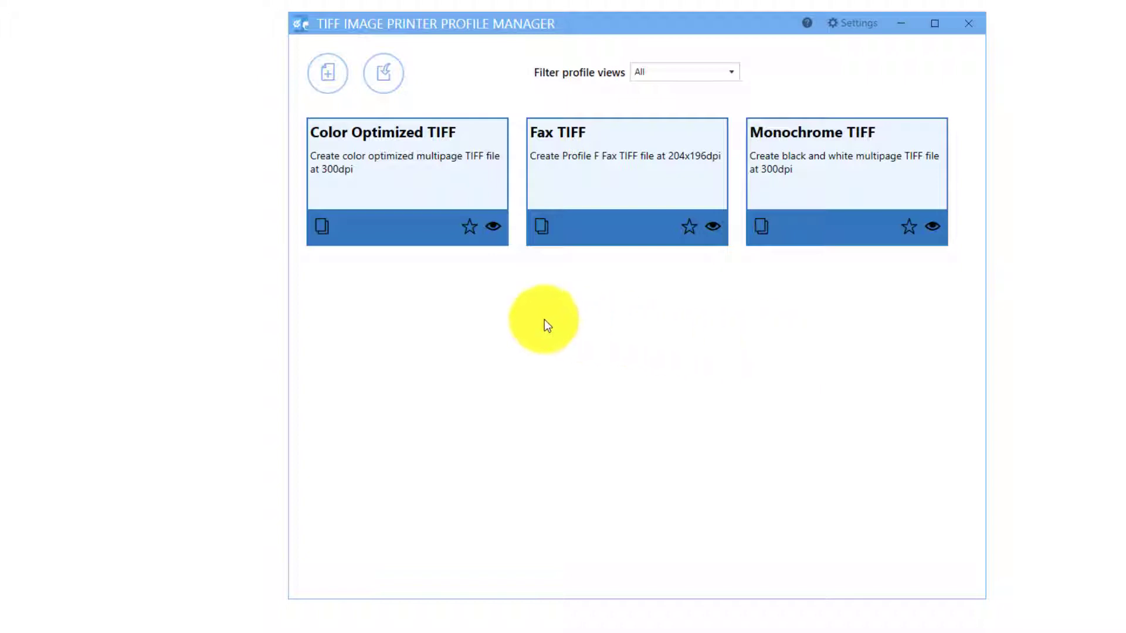
{"action": "left_click", "coordinate": [328, 86]}
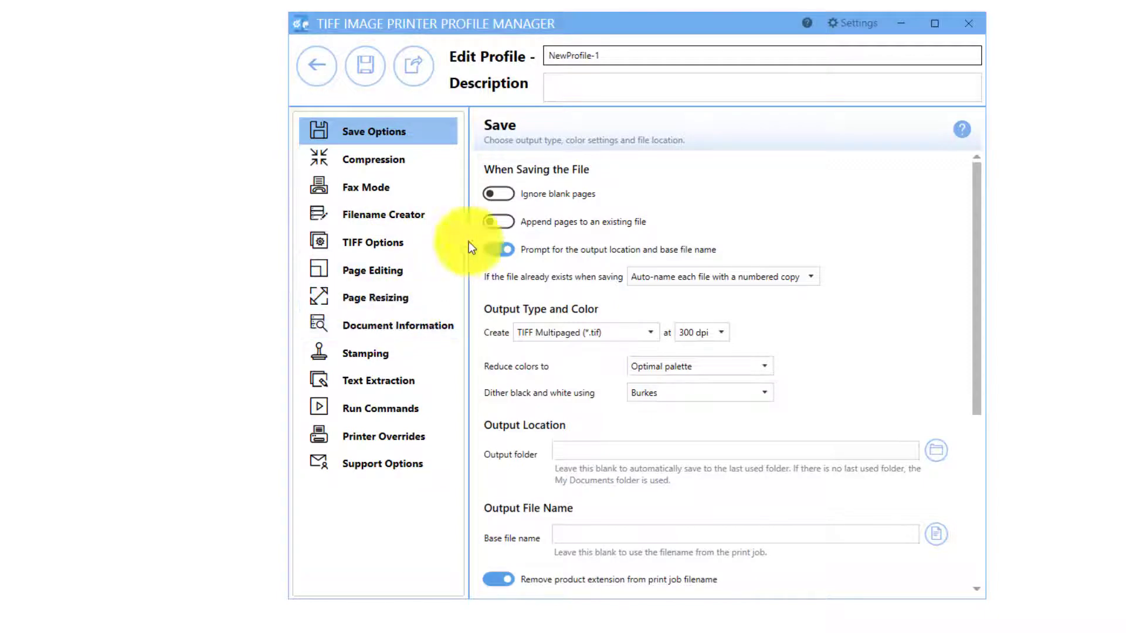
{"action": "left_click", "coordinate": [499, 194]}
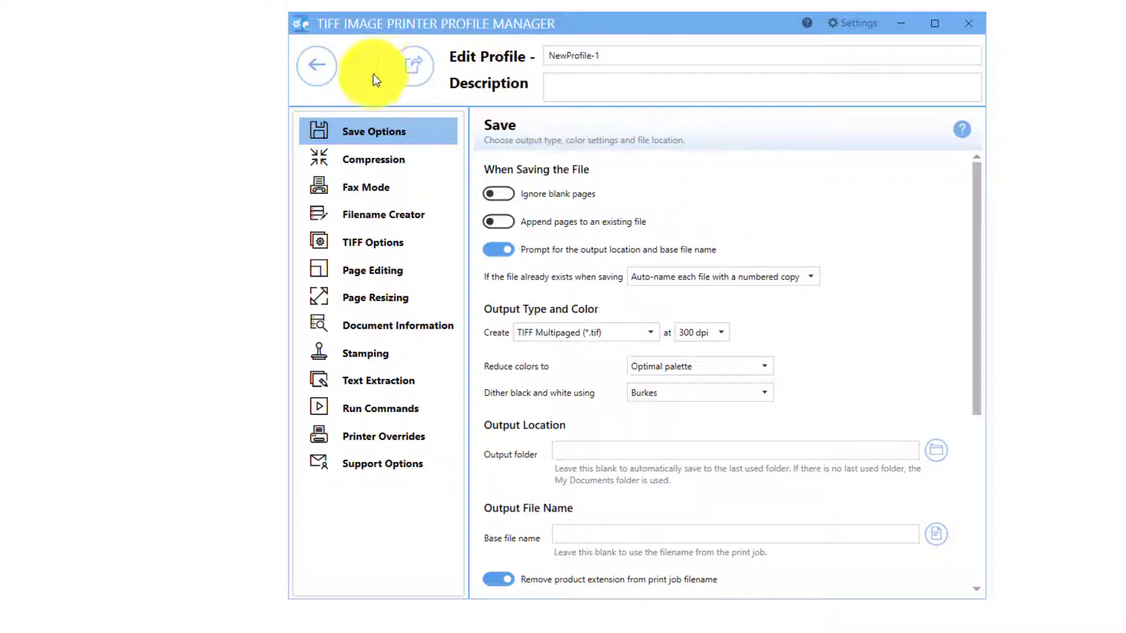
{"action": "left_click", "coordinate": [328, 75]}
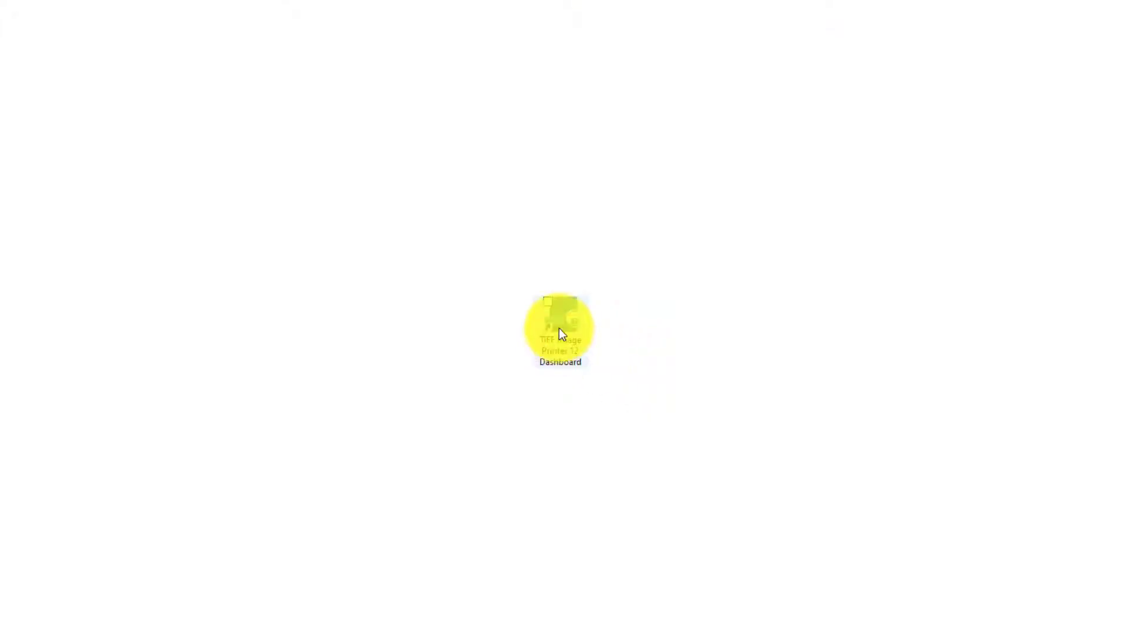
Step: Launch the TIFF Image Printer 12 Dashboard from its desktop shortcut
{"action": "left_click", "coordinate": [559, 330]}
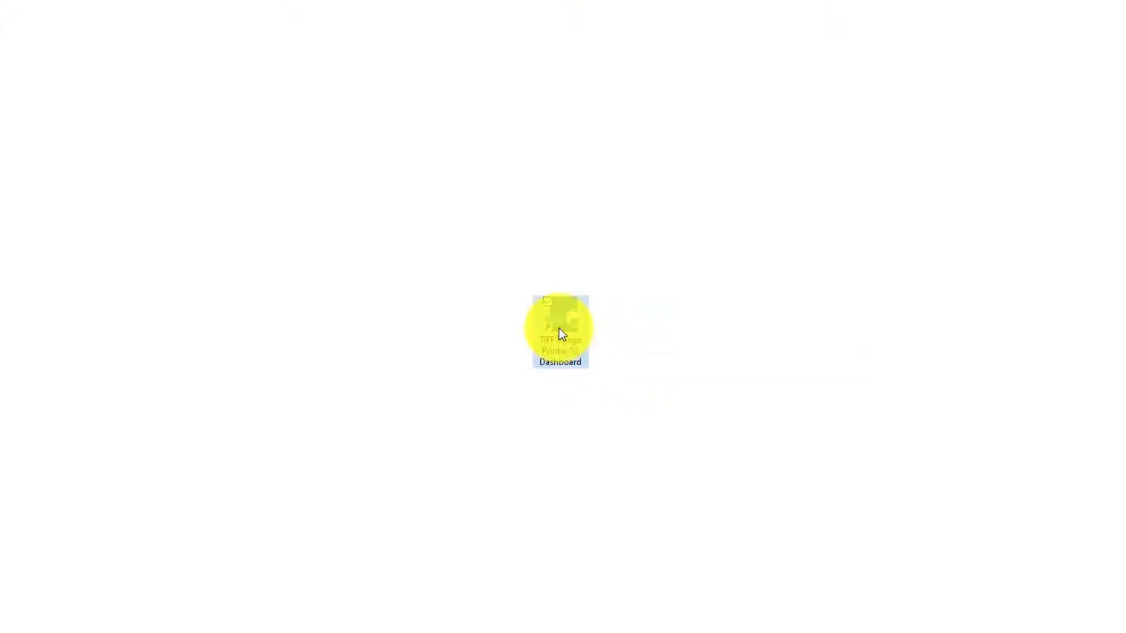
{"action": "double_click", "coordinate": [559, 330]}
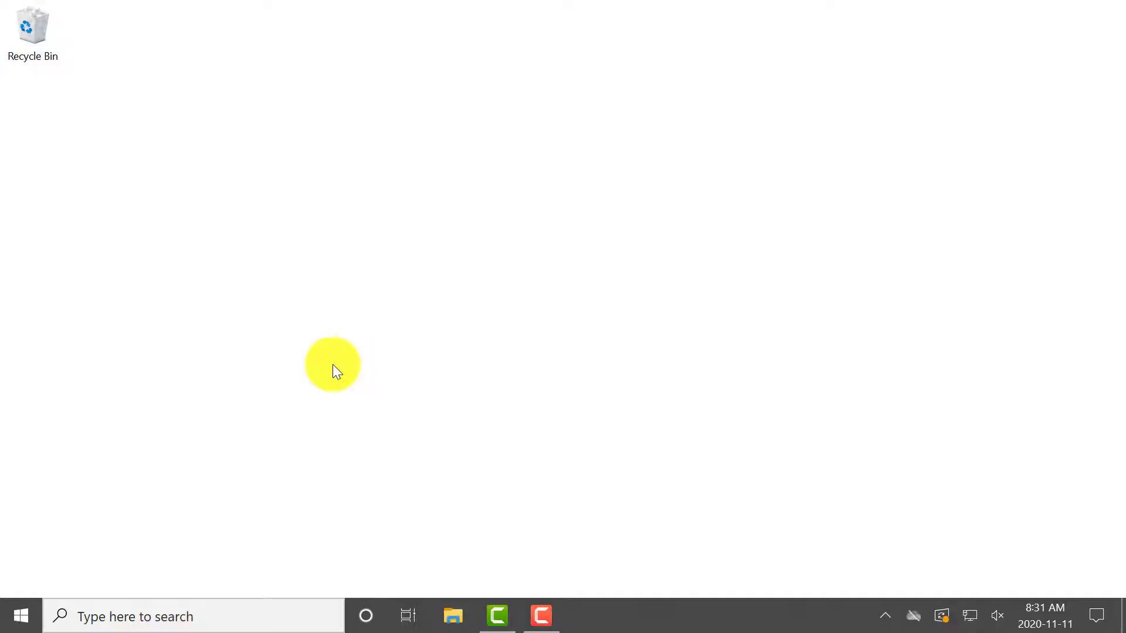
Step: Locate the TIFF, Raster and PDF Image Printer 12 Dashboard entries among the installed applications
{"action": "left_click", "coordinate": [13, 614]}
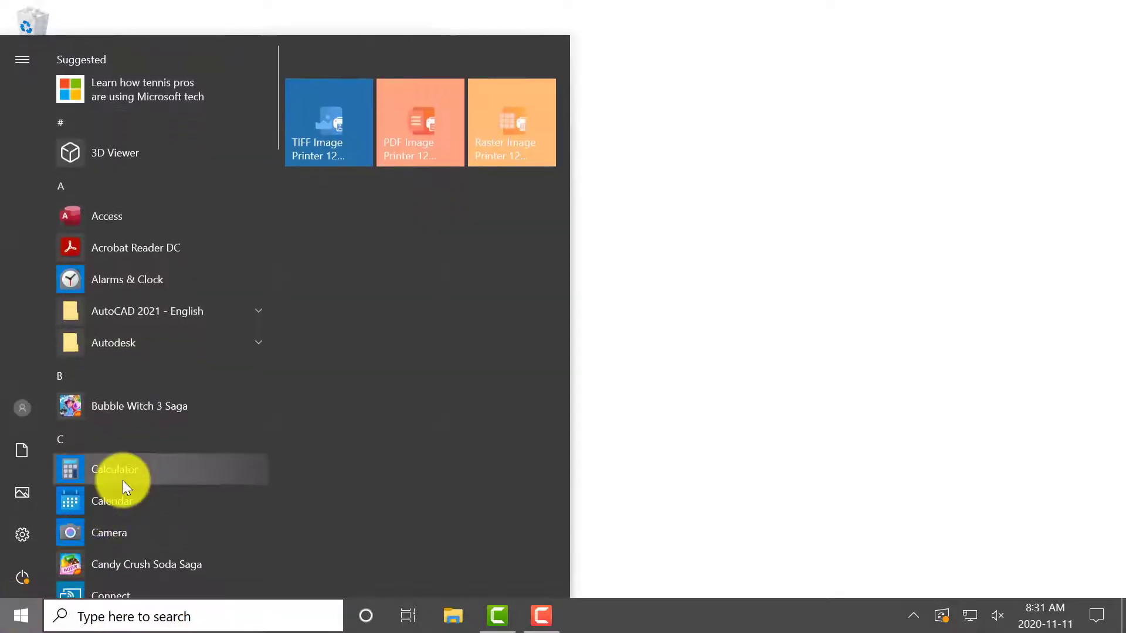
{"action": "scroll", "coordinate": [123, 480], "scroll_direction": "down", "scroll_amount": 10}
{"action": "scroll", "coordinate": [123, 481], "scroll_direction": "down", "scroll_amount": 13}
{"action": "left_click", "coordinate": [141, 374]}
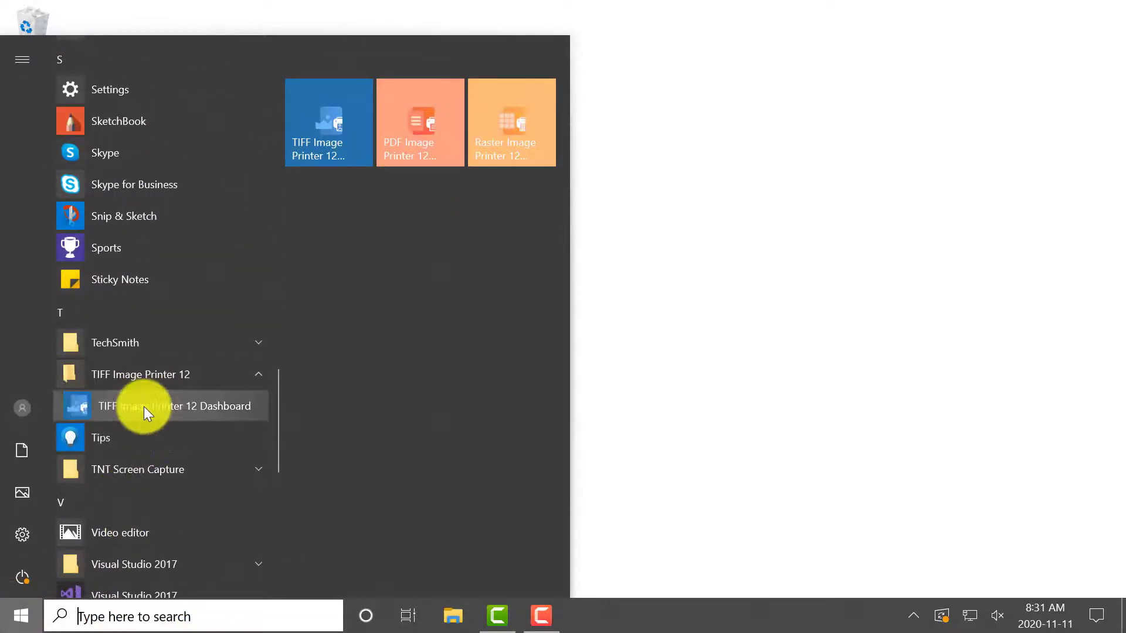
{"action": "scroll", "coordinate": [143, 406], "scroll_direction": "up", "scroll_amount": 3}
{"action": "left_click", "coordinate": [157, 199]}
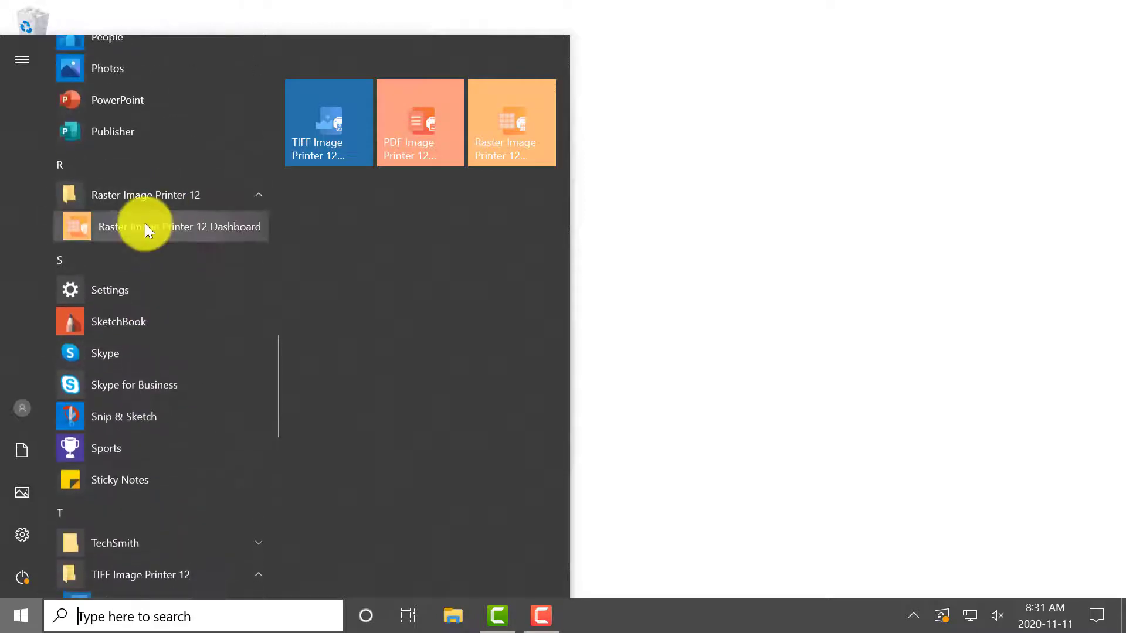
{"action": "scroll", "coordinate": [145, 224], "scroll_direction": "up", "scroll_amount": 2}
{"action": "scroll", "coordinate": [145, 224], "scroll_direction": "up", "scroll_amount": 2}
{"action": "left_click", "coordinate": [147, 176]}
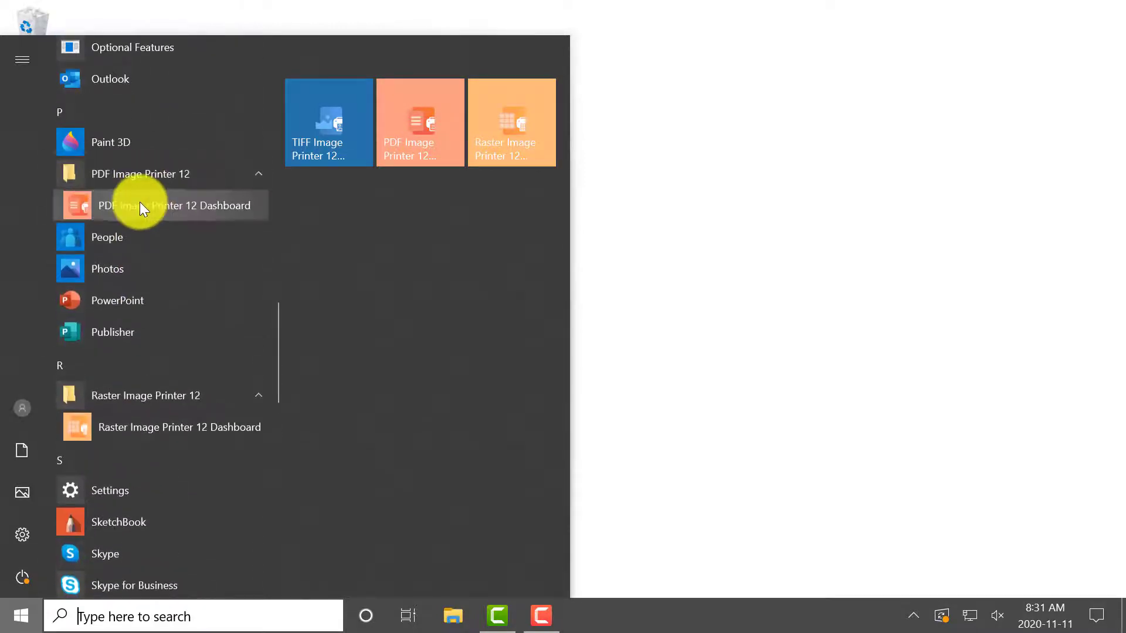
{"action": "left_click", "coordinate": [140, 201]}
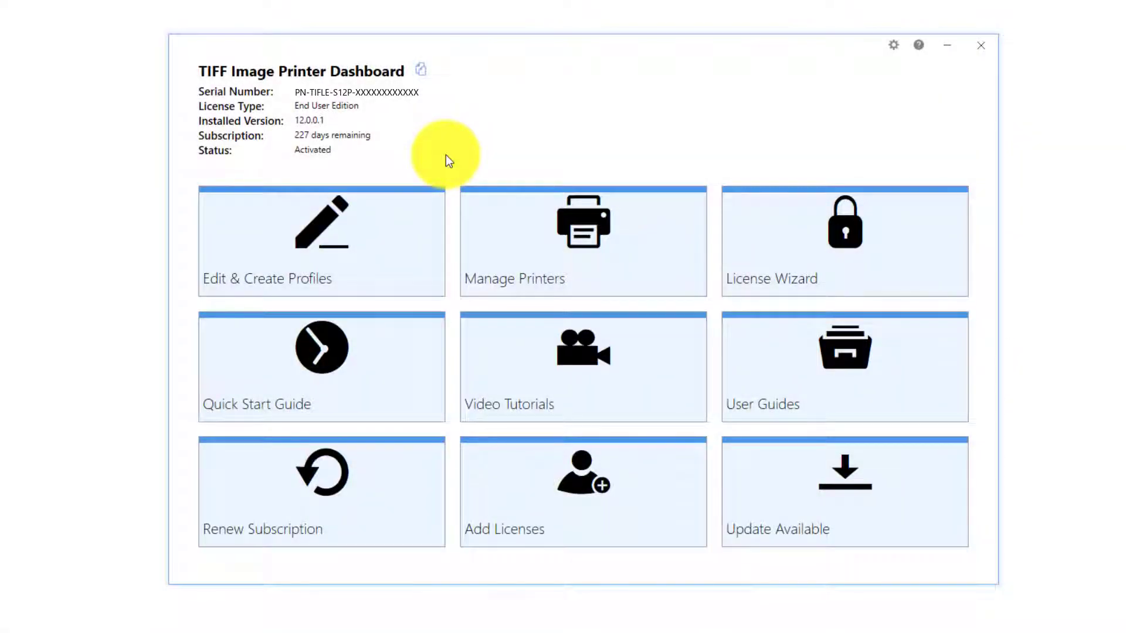
Step: Open the profile manager for editing and creating profiles from the TIFF Image Printer Dashboard
{"action": "left_click", "coordinate": [404, 261]}
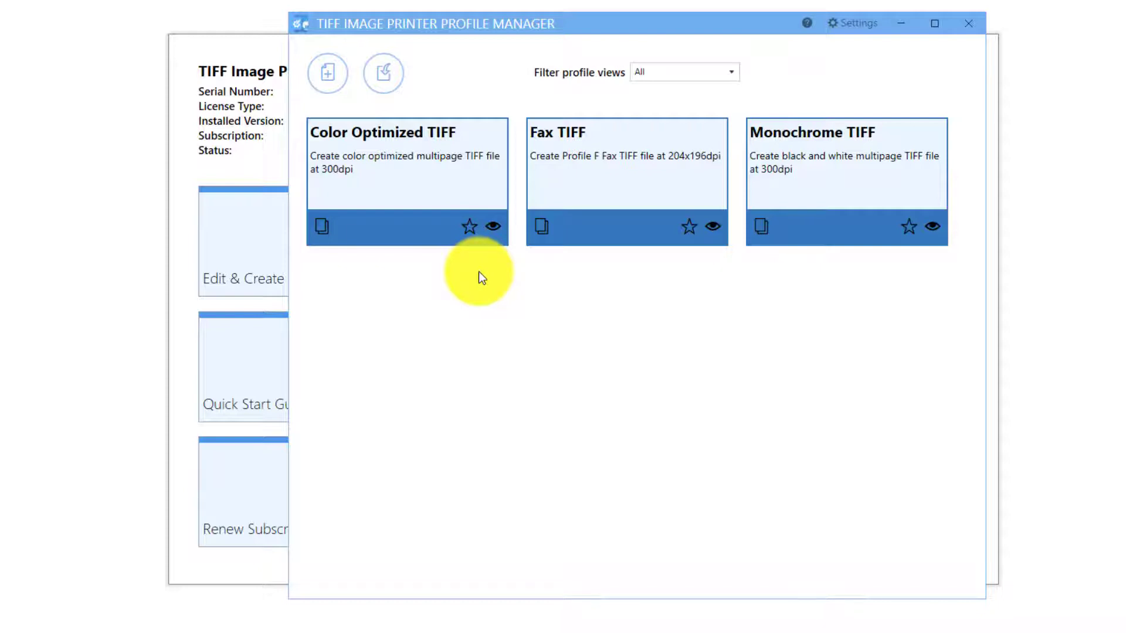
Step: Try out marking Color Optimized TIFF as a favorite with the Favorites filter, and restore the All view and the unmarked state
{"action": "left_click", "coordinate": [469, 227]}
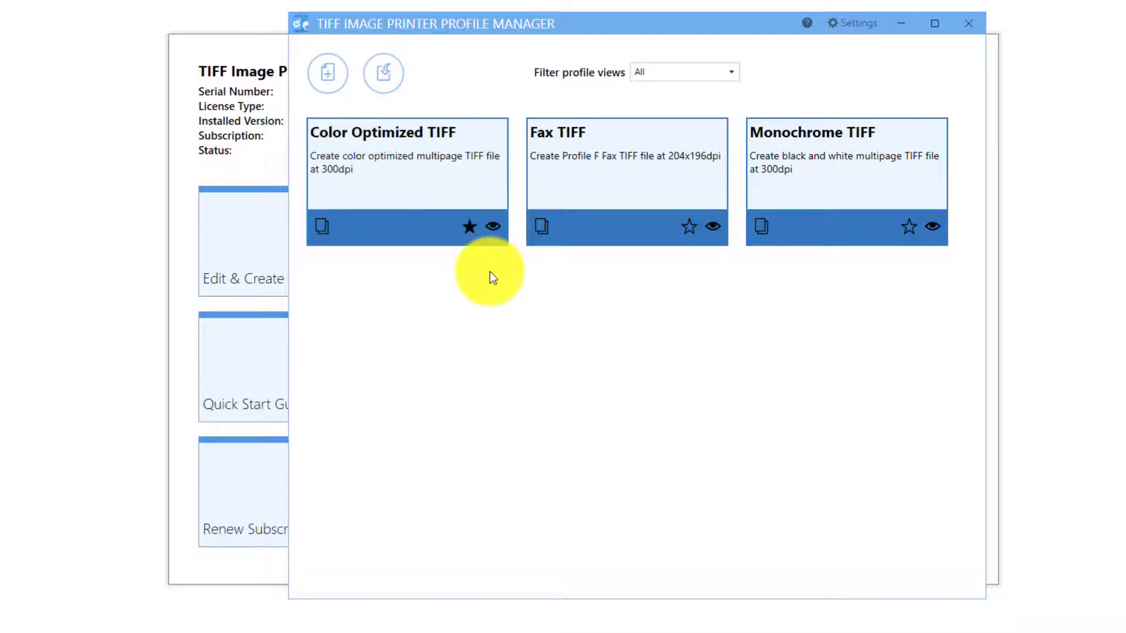
{"action": "left_click", "coordinate": [661, 78]}
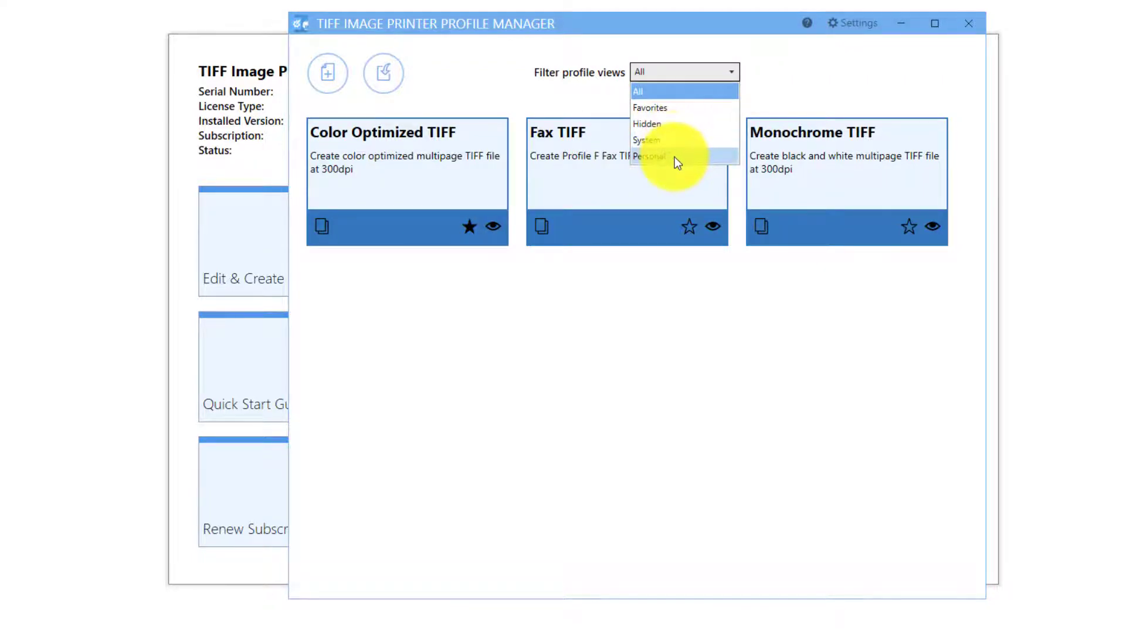
{"action": "left_click", "coordinate": [677, 112]}
{"action": "left_click", "coordinate": [674, 77]}
{"action": "left_click", "coordinate": [675, 93]}
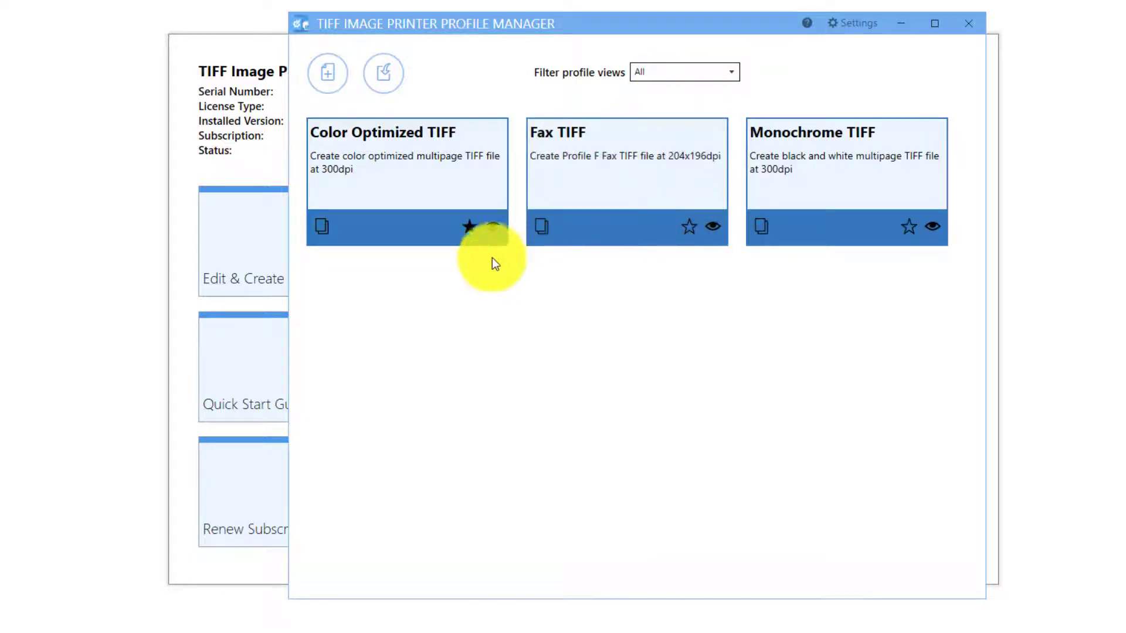
{"action": "left_click", "coordinate": [472, 227]}
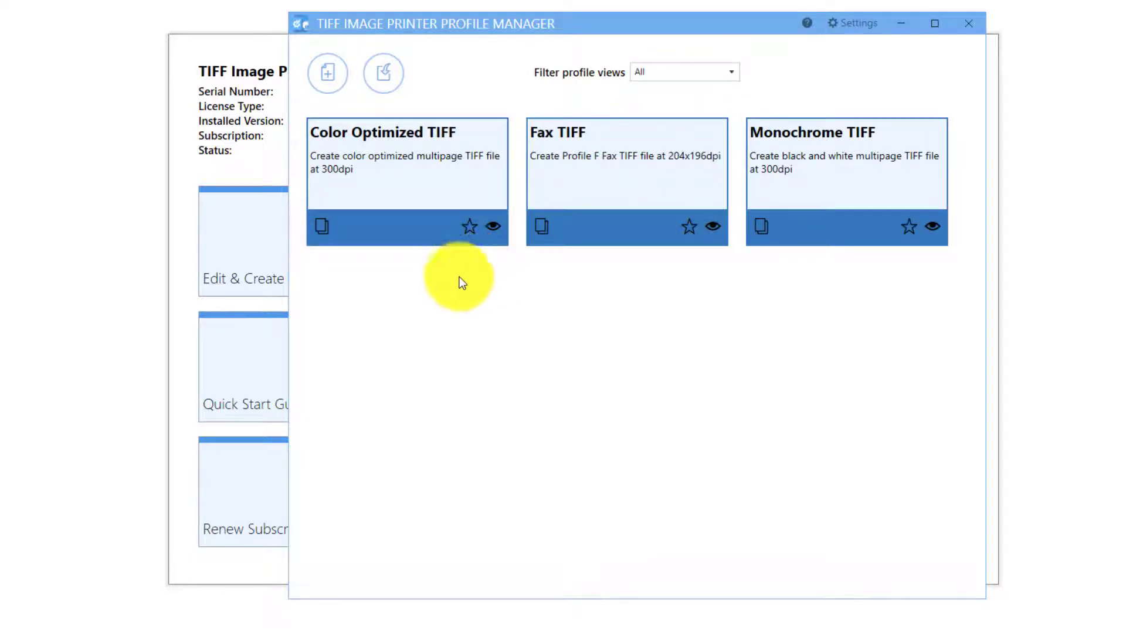
Step: Create a new TIFF profile named "My Profile" with the description "my profile"
{"action": "left_click", "coordinate": [326, 80]}
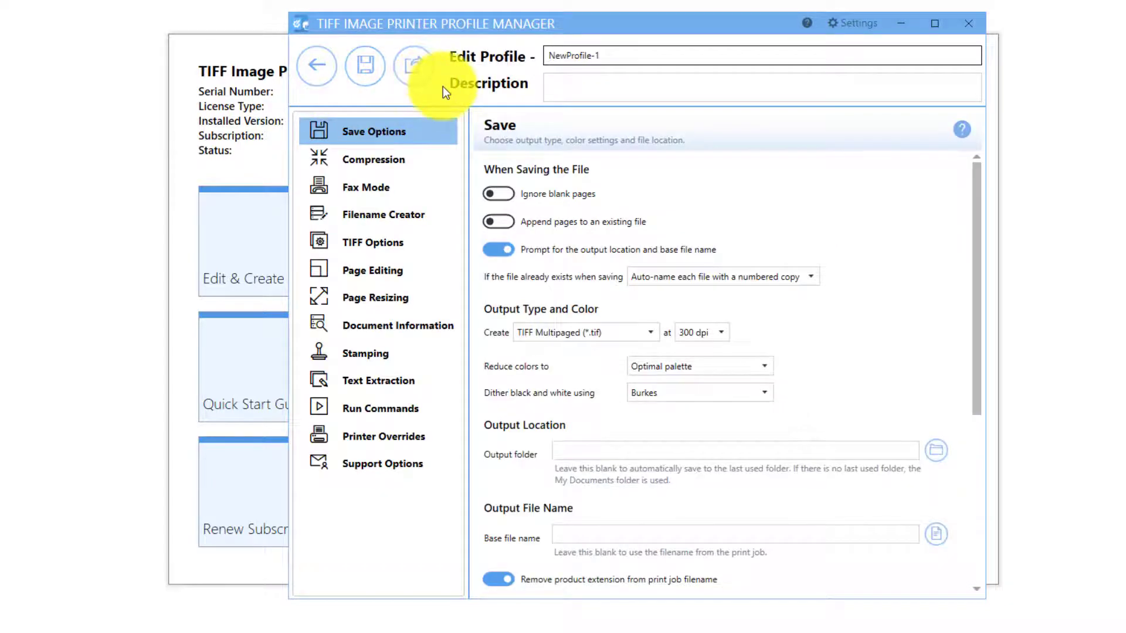
{"action": "left_click_drag", "start_coordinate": [600, 56], "coordinate": [469, 62]}
{"action": "type", "text": "My Profile"}
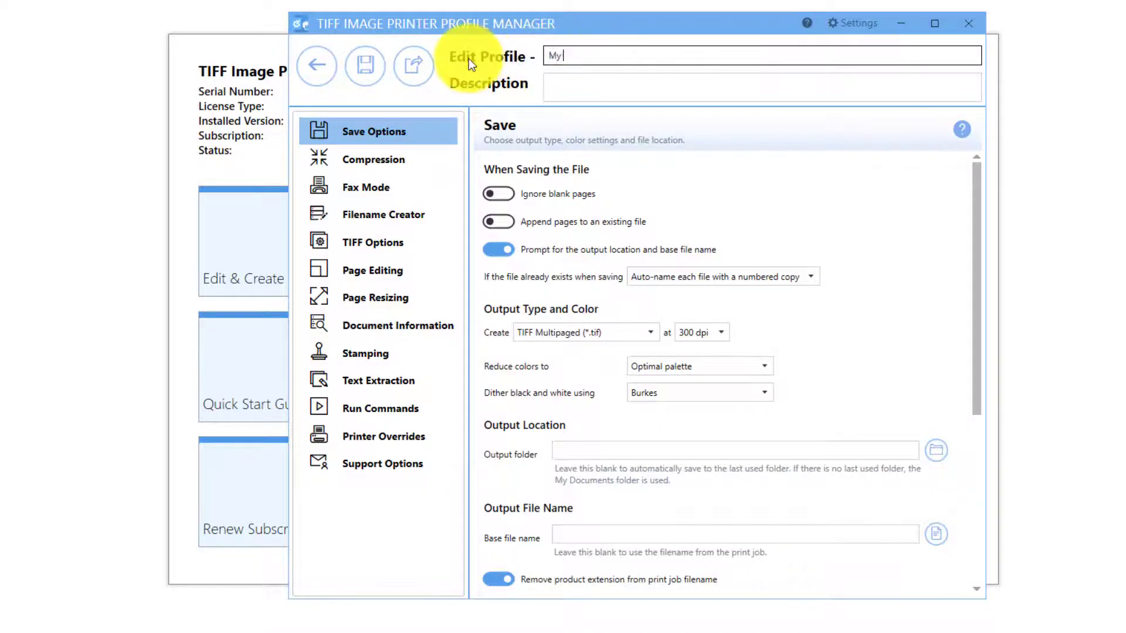
{"action": "left_click", "coordinate": [581, 76]}
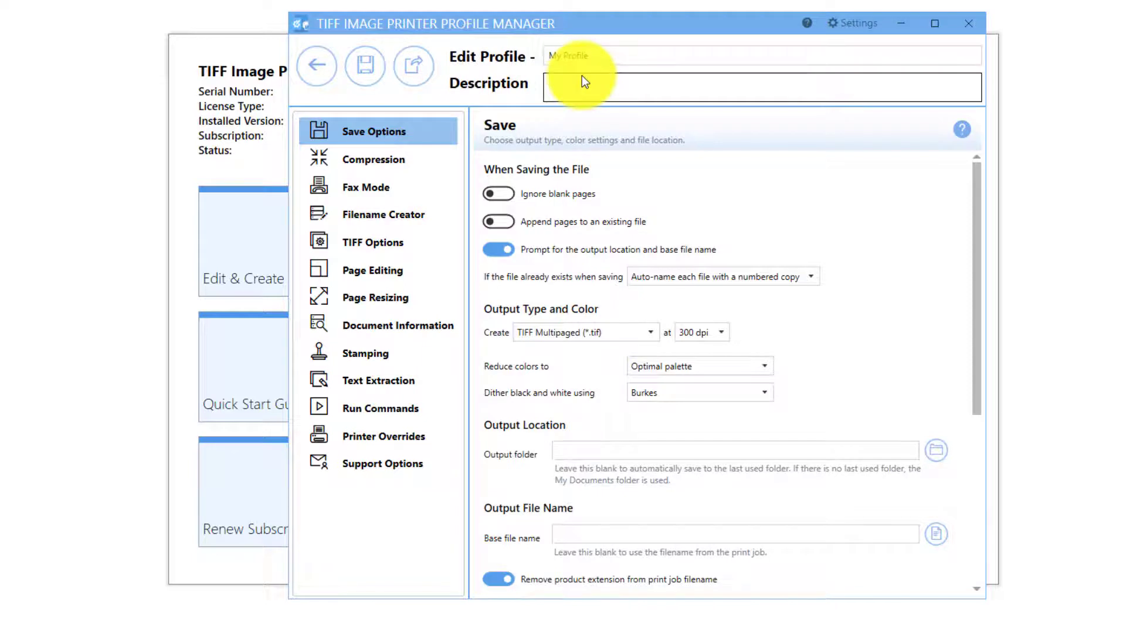
{"action": "type", "text": "my profile"}
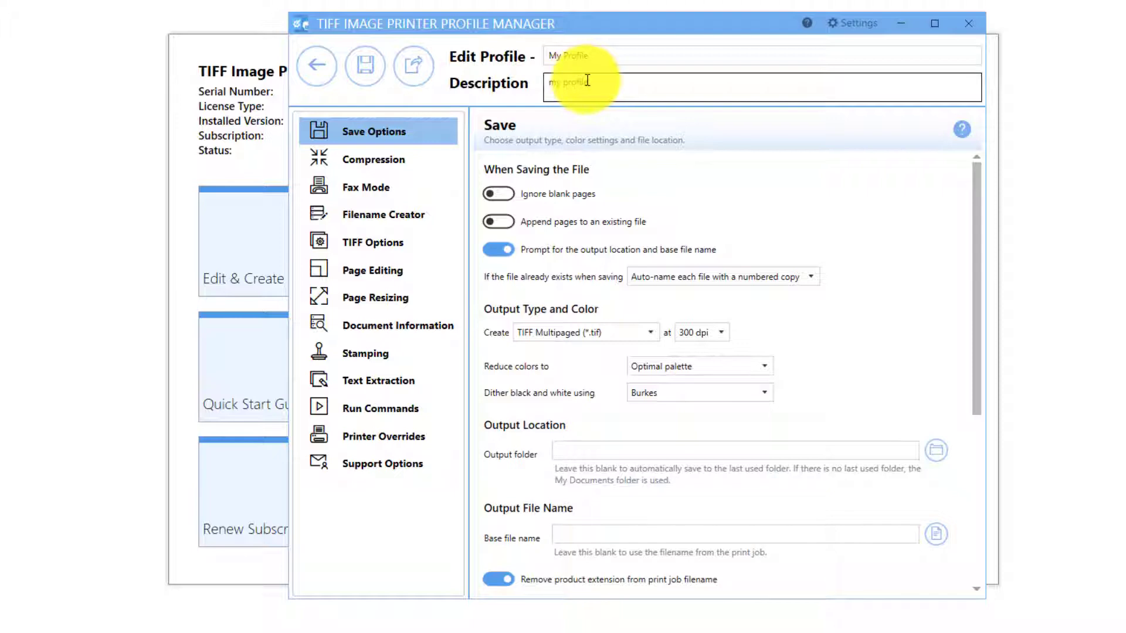
Step: Look through the new profile's Compression and TIFF Options settings and return to Save Options
{"action": "left_click", "coordinate": [331, 159]}
{"action": "left_click", "coordinate": [372, 234]}
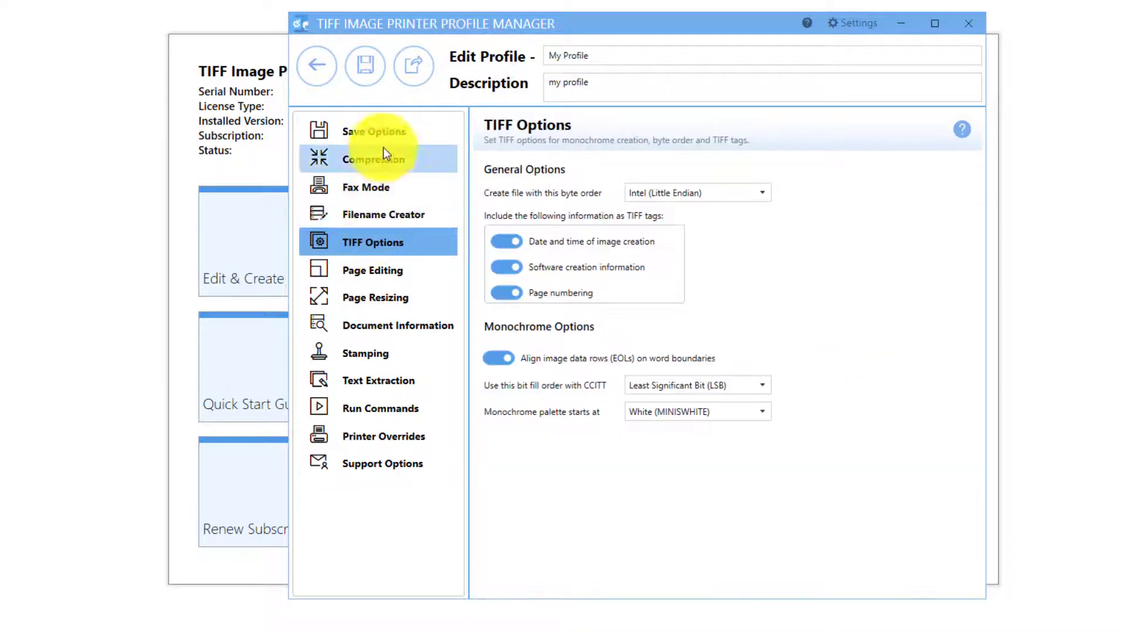
{"action": "left_click", "coordinate": [383, 141]}
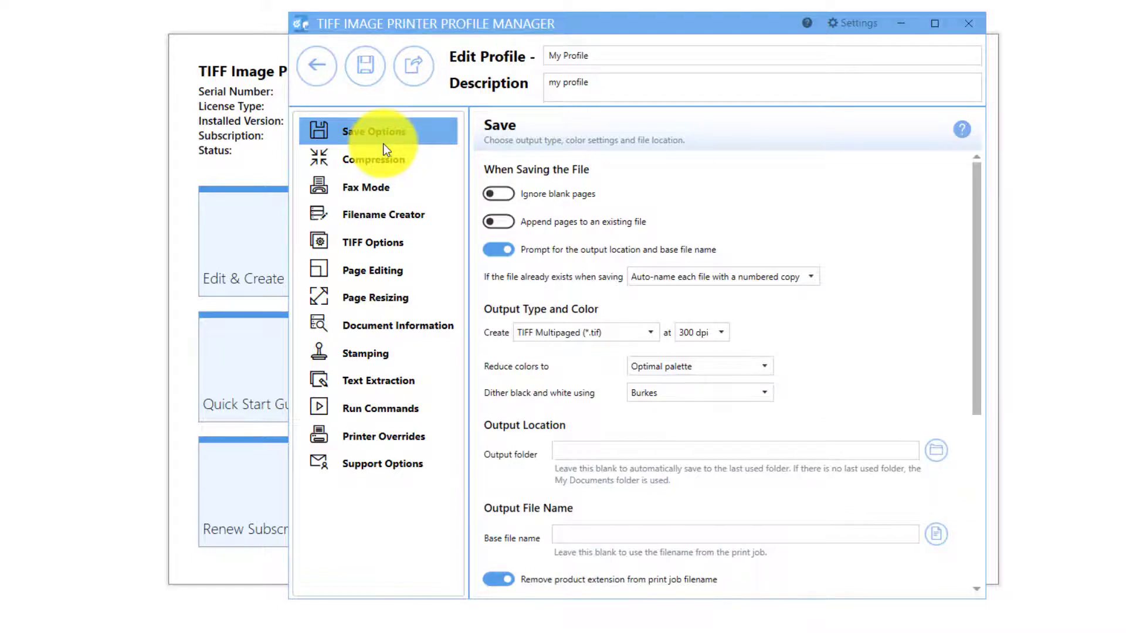
Step: Compare the output file types offered by the TIFF, Raster and PDF Image Printer profile managers
{"action": "left_click", "coordinate": [653, 332]}
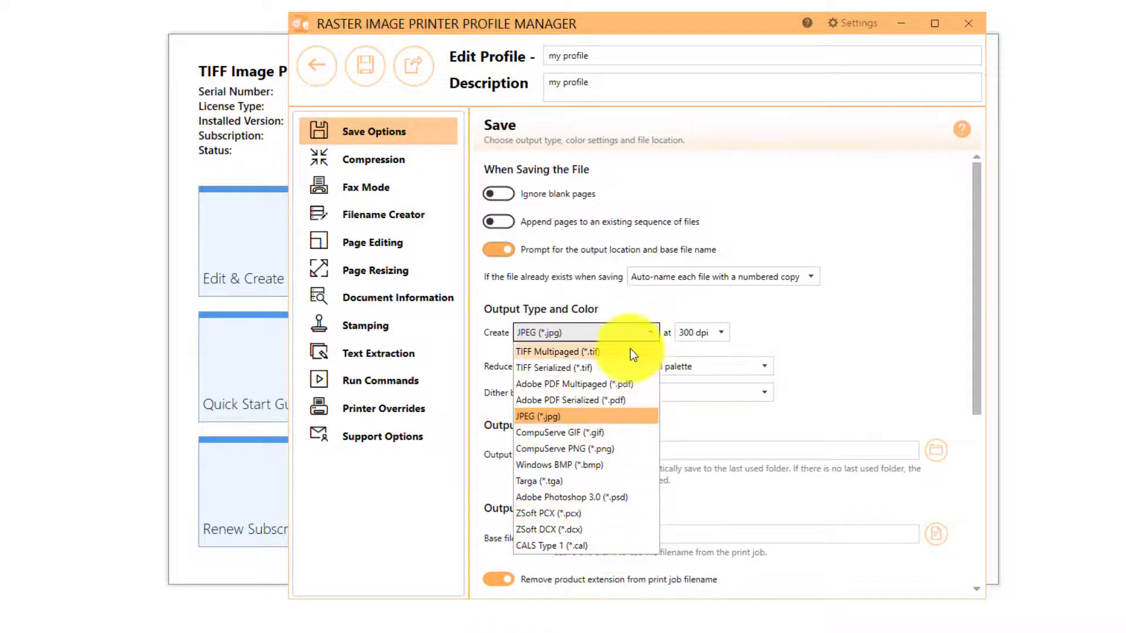
{"action": "left_click", "coordinate": [644, 311]}
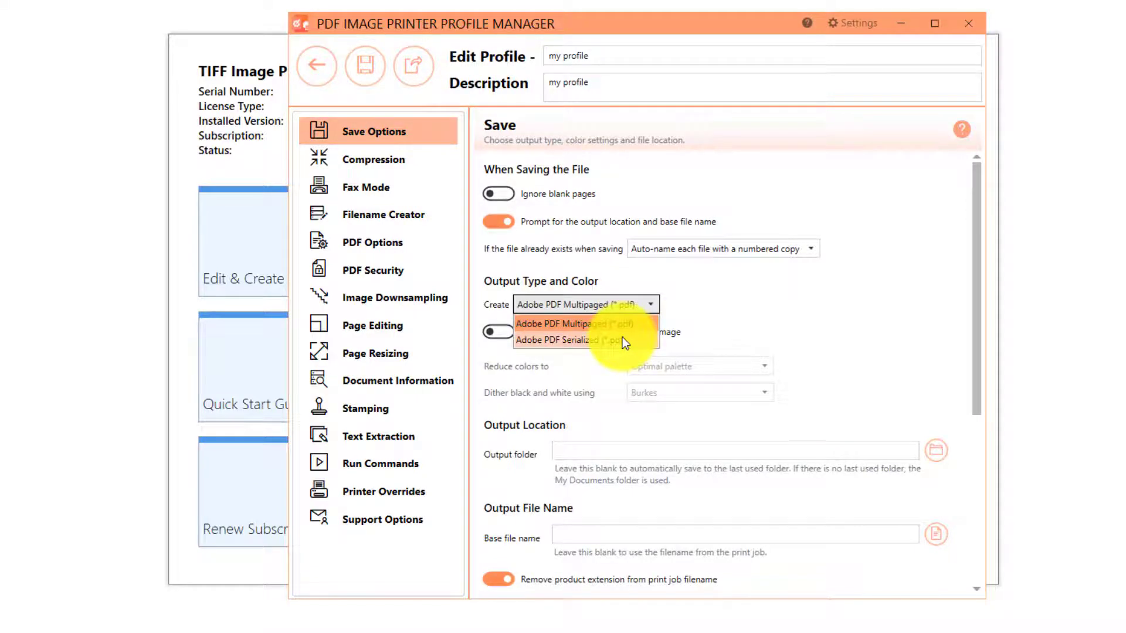
{"action": "left_click", "coordinate": [632, 276]}
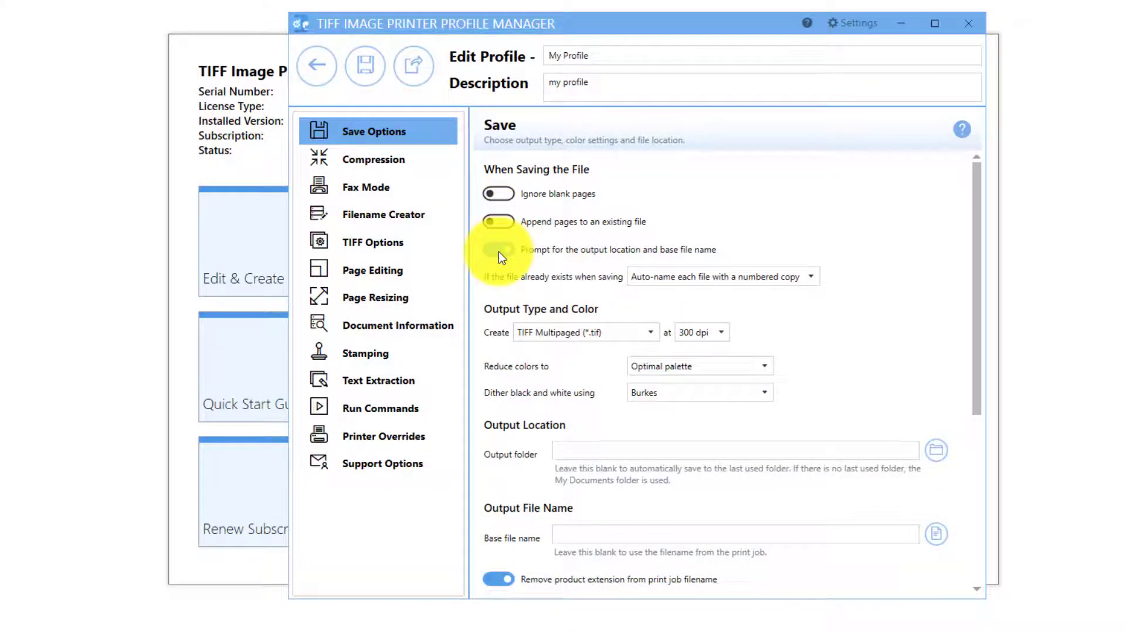
Step: Examine My Profile's output type, resolution, color reduction, output folder, base file name and file splitting options
{"action": "left_click", "coordinate": [638, 332]}
{"action": "left_click", "coordinate": [638, 332]}
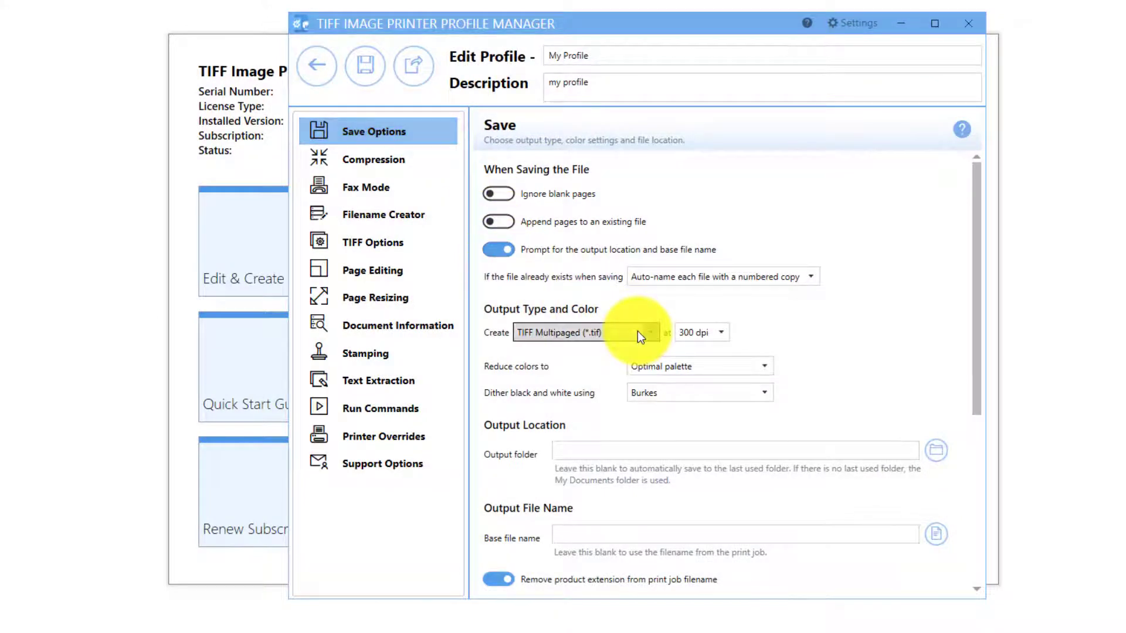
{"action": "left_click", "coordinate": [708, 333]}
{"action": "left_click", "coordinate": [706, 333]}
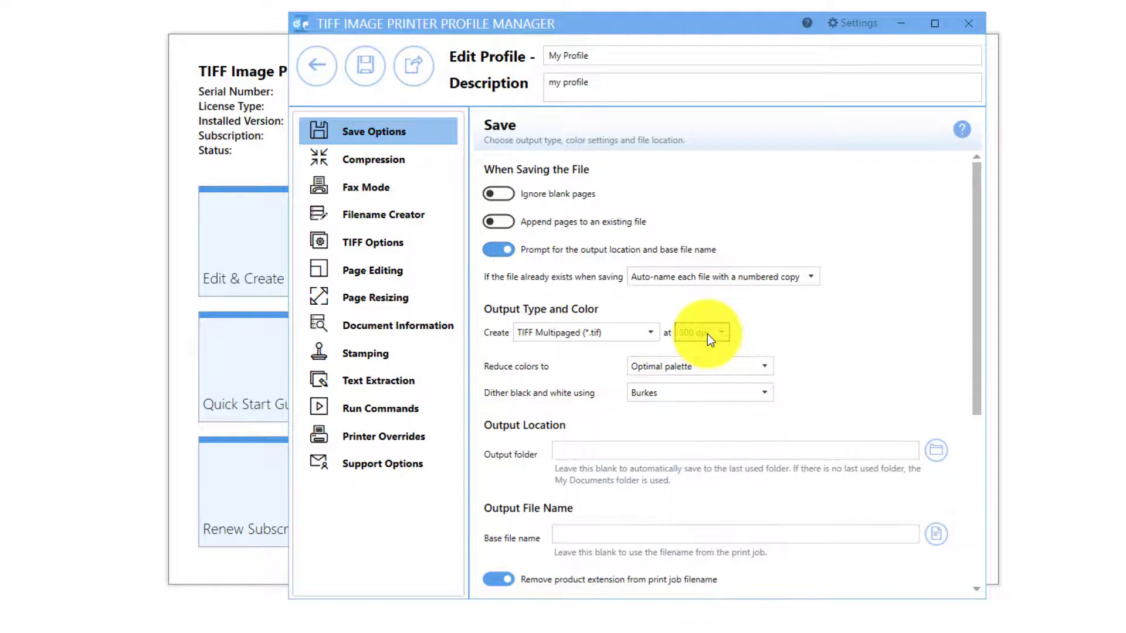
{"action": "left_click", "coordinate": [717, 361]}
{"action": "left_click", "coordinate": [716, 362]}
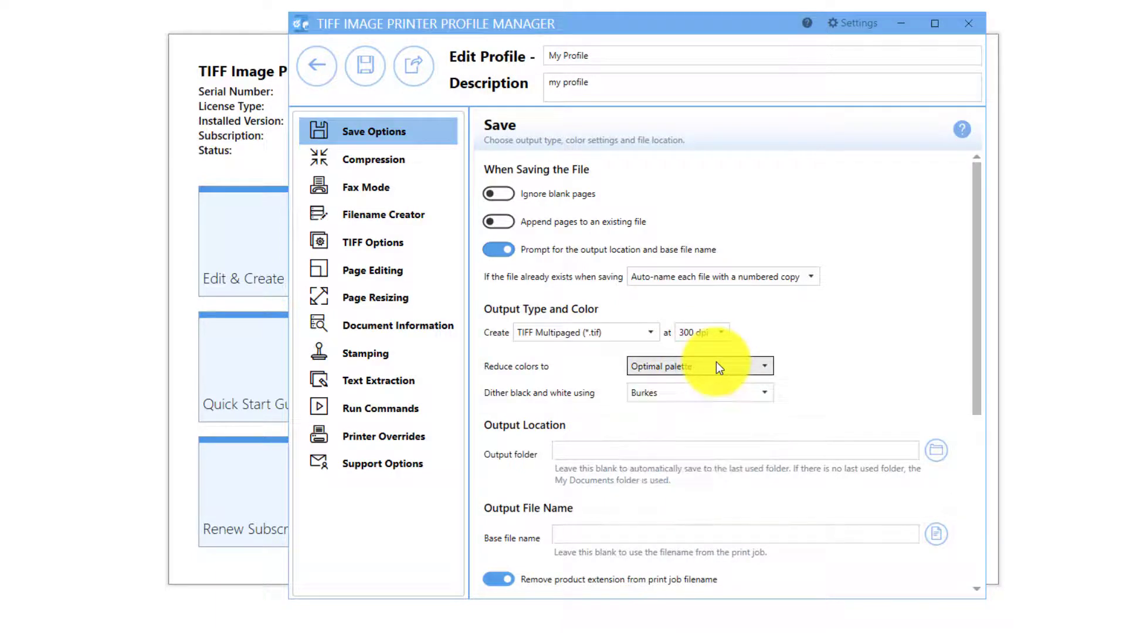
{"action": "left_click", "coordinate": [666, 452]}
{"action": "scroll", "coordinate": [664, 452], "scroll_direction": "down", "scroll_amount": 3}
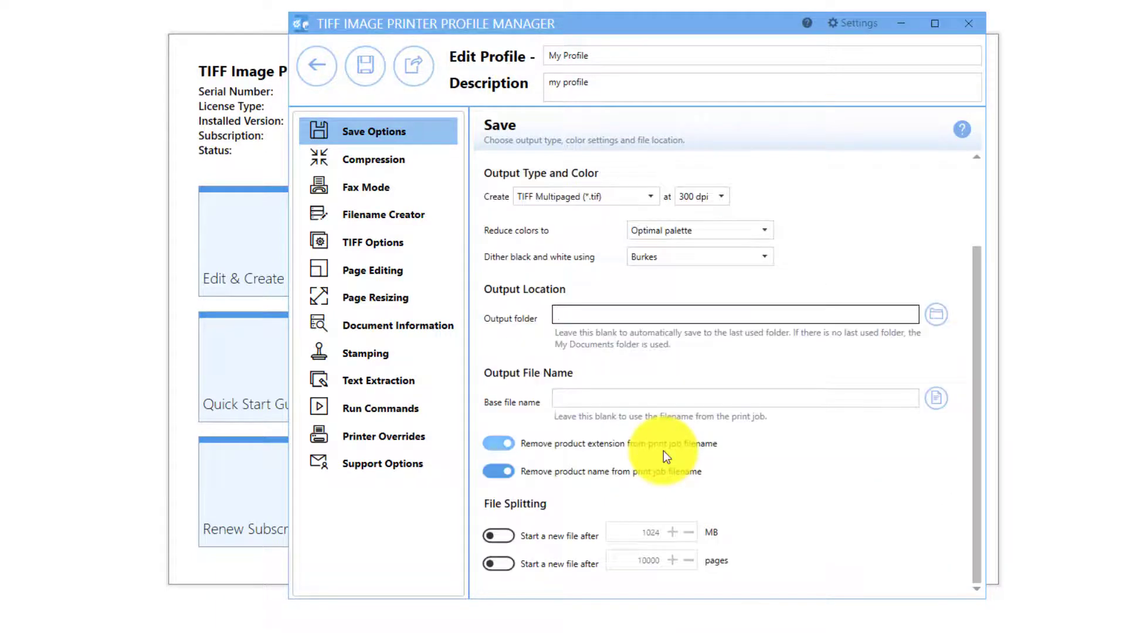
{"action": "left_click", "coordinate": [602, 395]}
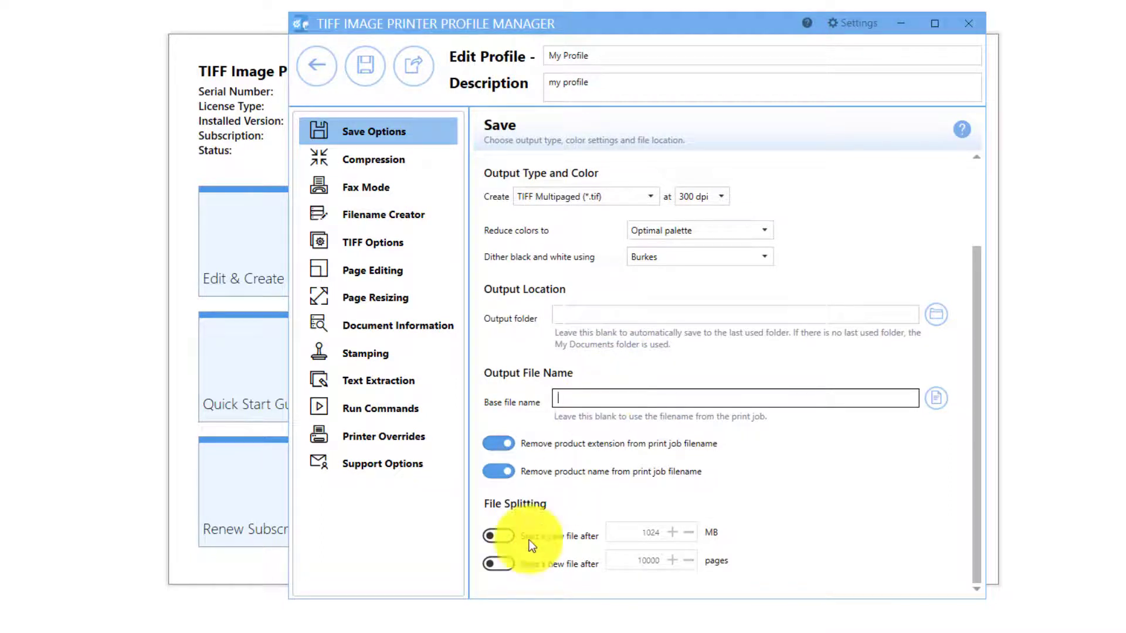
{"action": "left_click", "coordinate": [502, 539]}
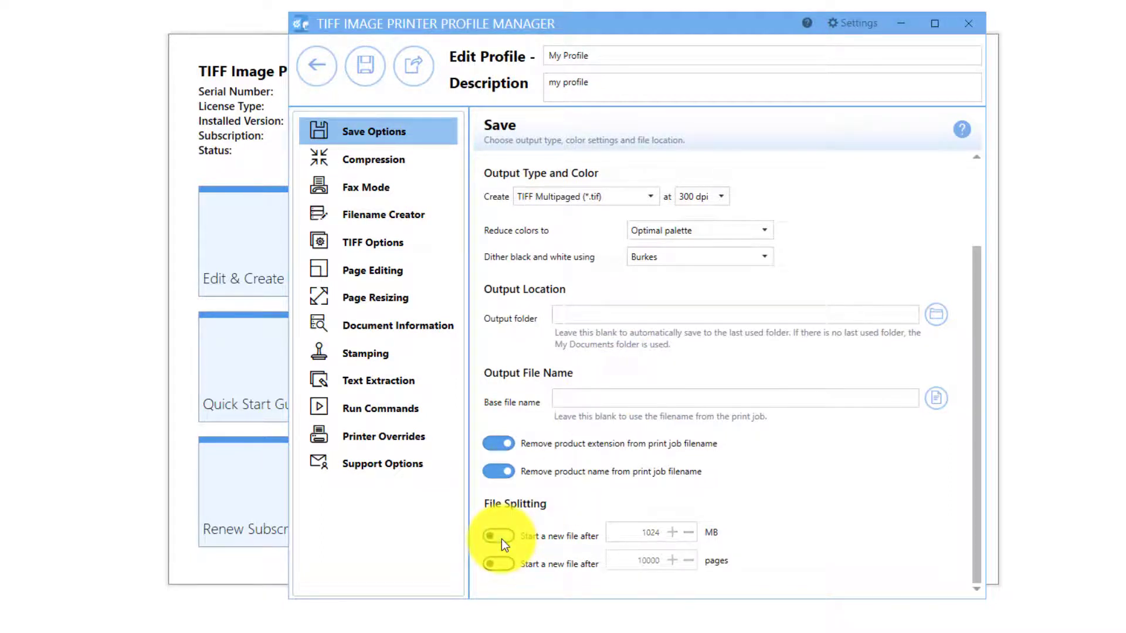
Step: Examine the compression settings and the image downsampling settings in the PDF Image Printer profile
{"action": "left_click", "coordinate": [432, 155]}
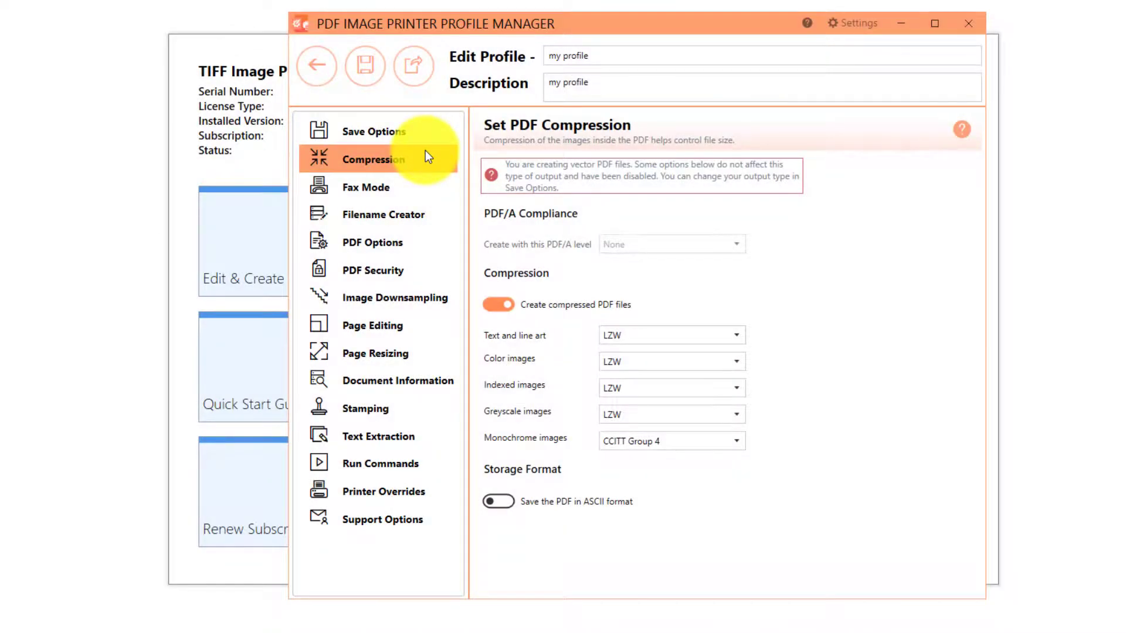
{"action": "left_click", "coordinate": [453, 297]}
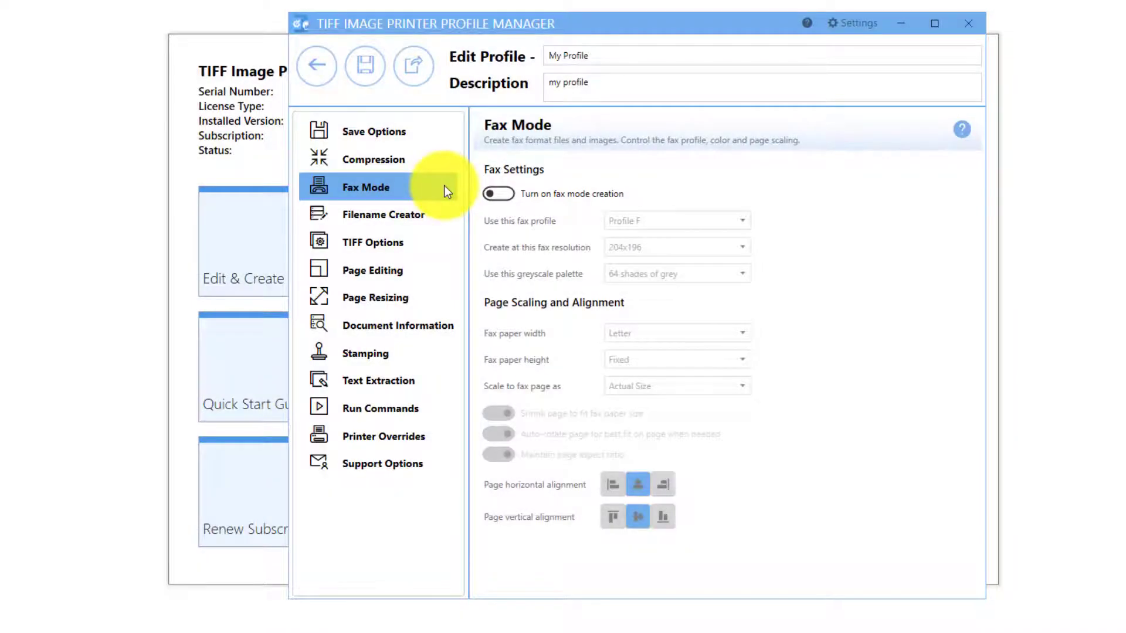
Step: Turn on fax mode creation for My Profile and review the fax profile choices, keeping Profile F
{"action": "left_click", "coordinate": [509, 192]}
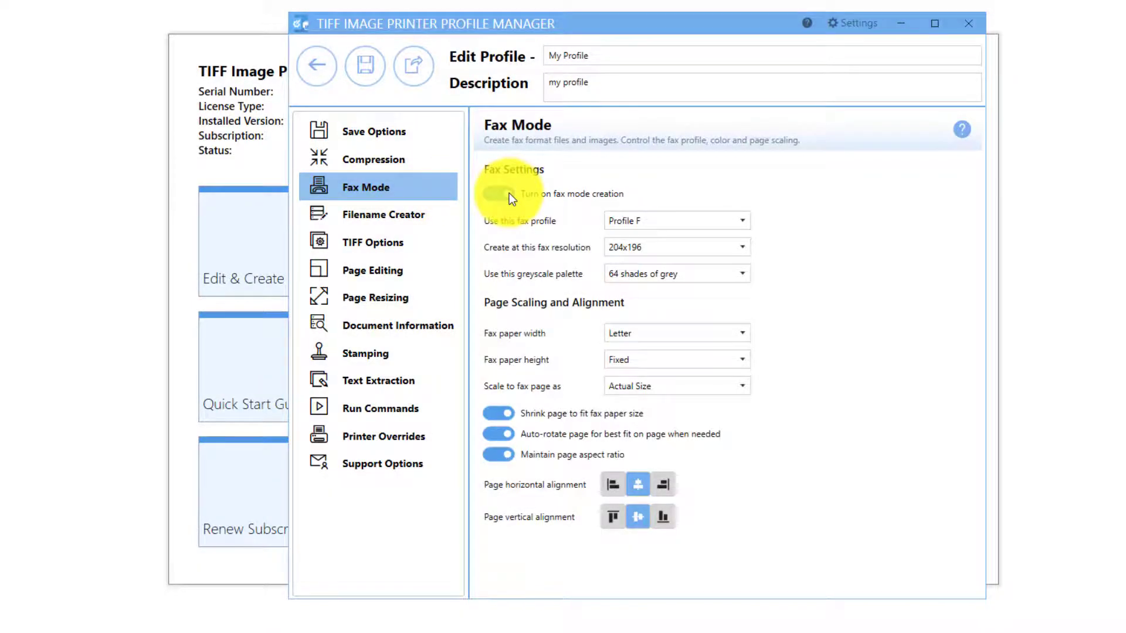
{"action": "left_click", "coordinate": [622, 221]}
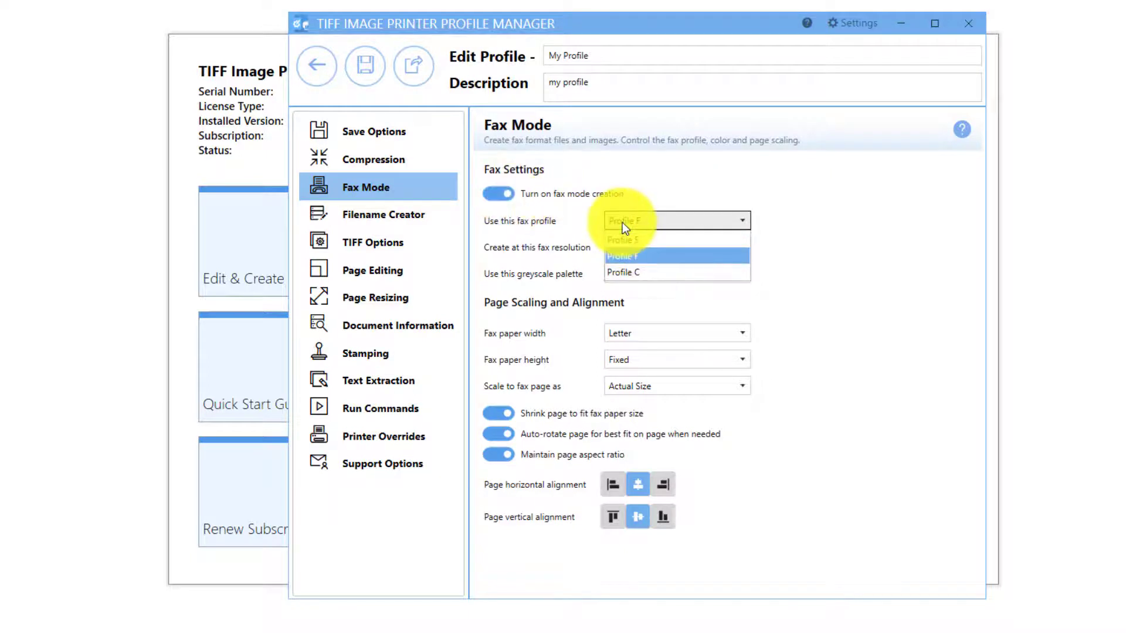
{"action": "left_click", "coordinate": [622, 222]}
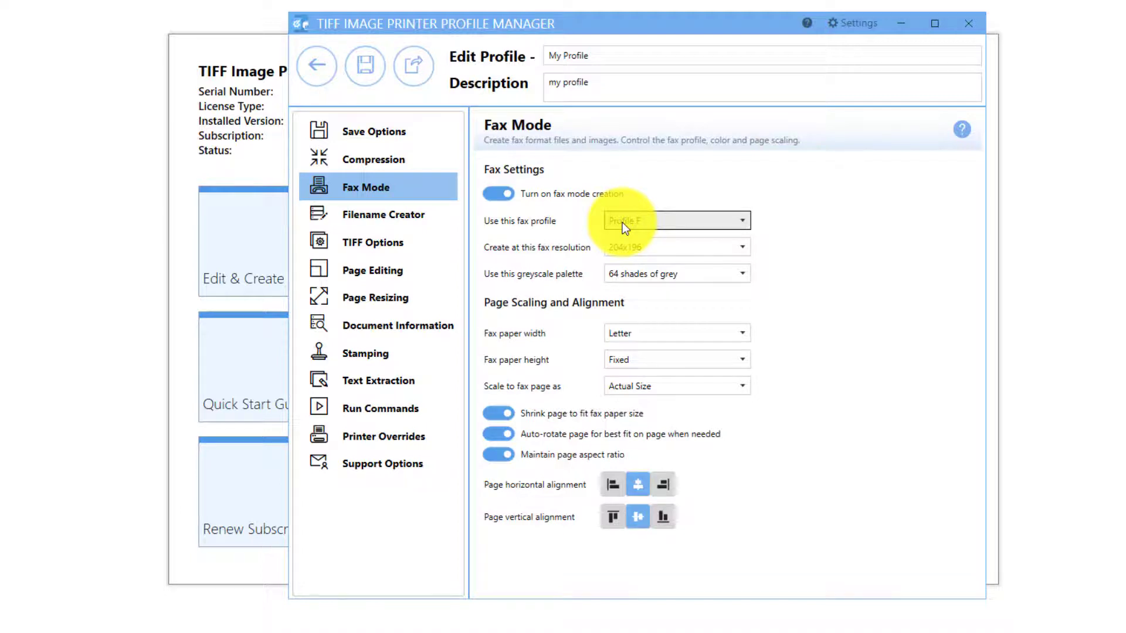
Step: Examine My Profile's filename creator and TIFF options, including the available byte order choices
{"action": "left_click", "coordinate": [448, 215]}
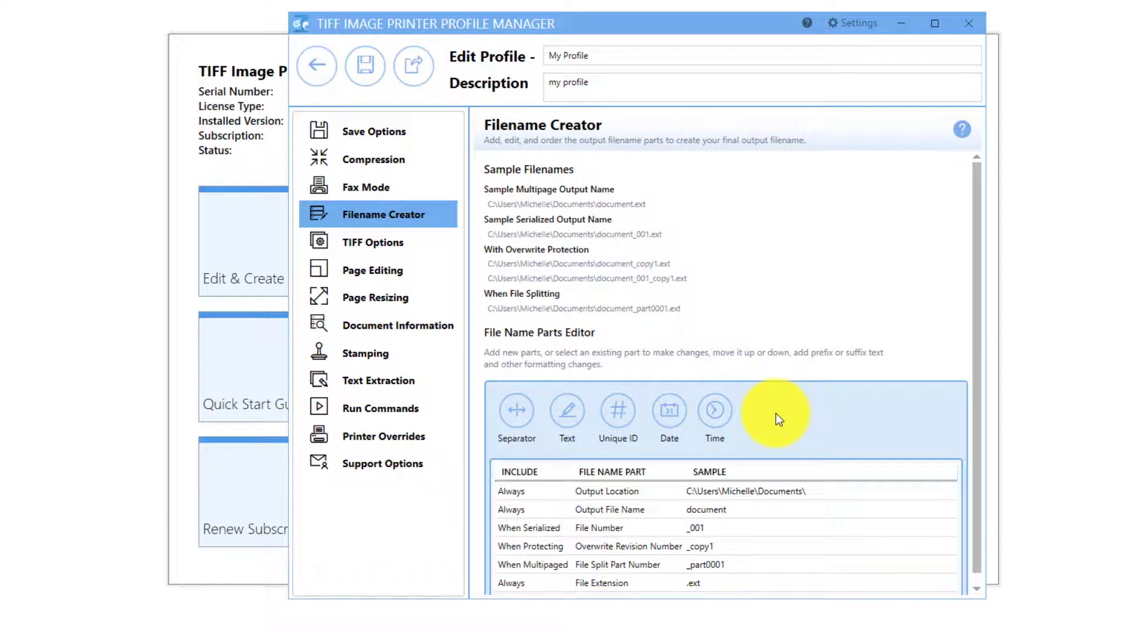
{"action": "left_click", "coordinate": [433, 249]}
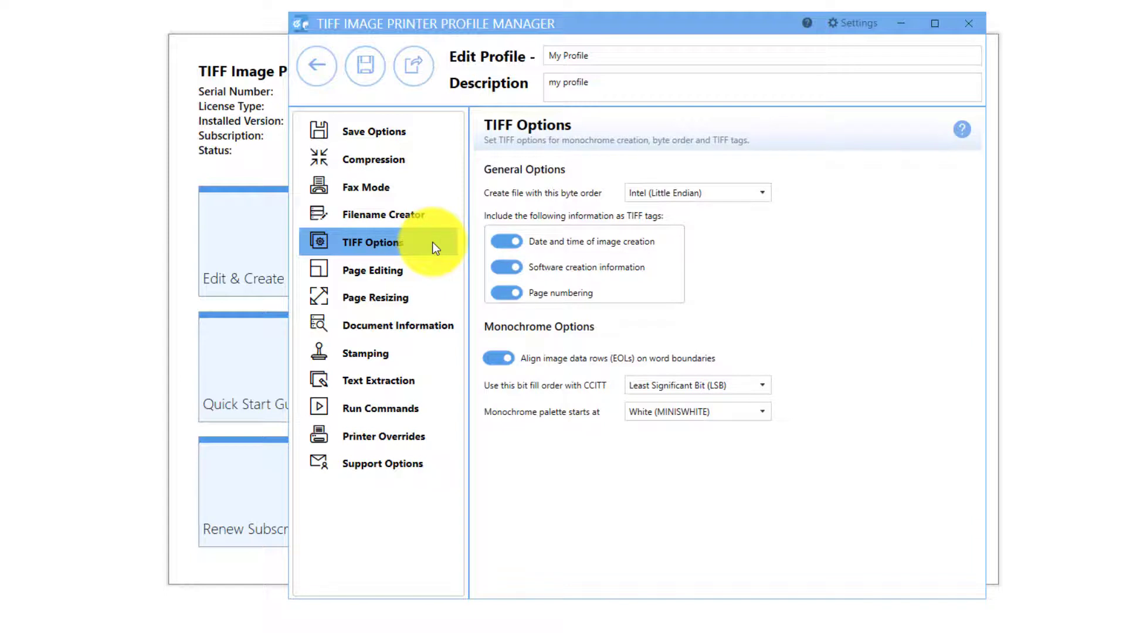
{"action": "left_click", "coordinate": [733, 194]}
{"action": "left_click", "coordinate": [731, 193]}
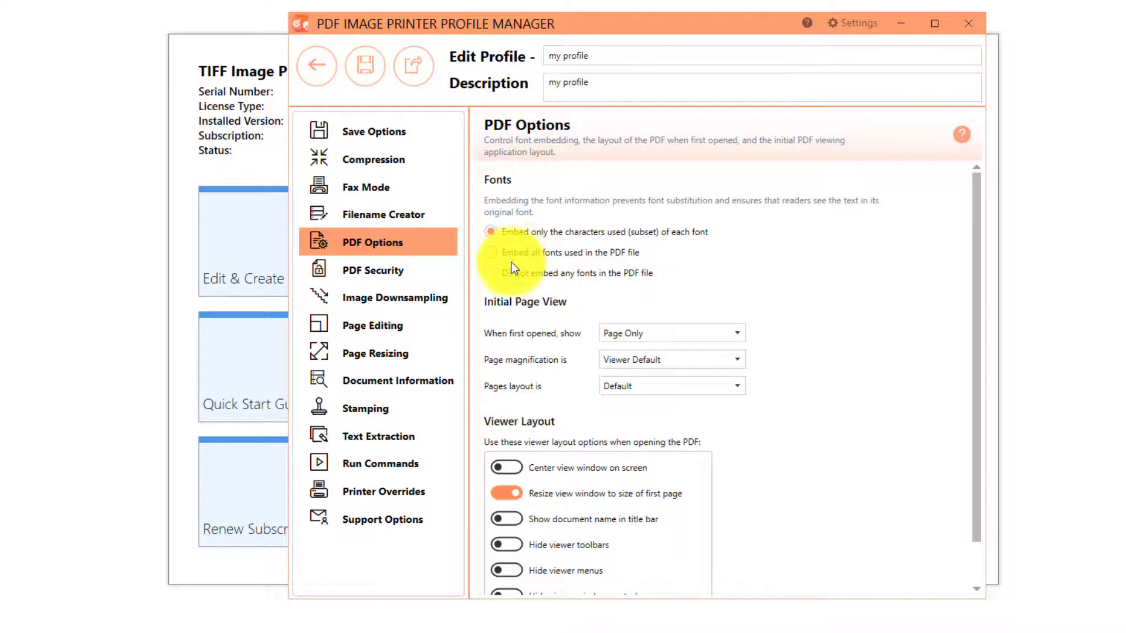
Step: Review the viewer layout options in the PDF Image Printer profile and turn on the creation of secure PDF files
{"action": "scroll", "coordinate": [540, 437], "scroll_direction": "down", "scroll_amount": 1}
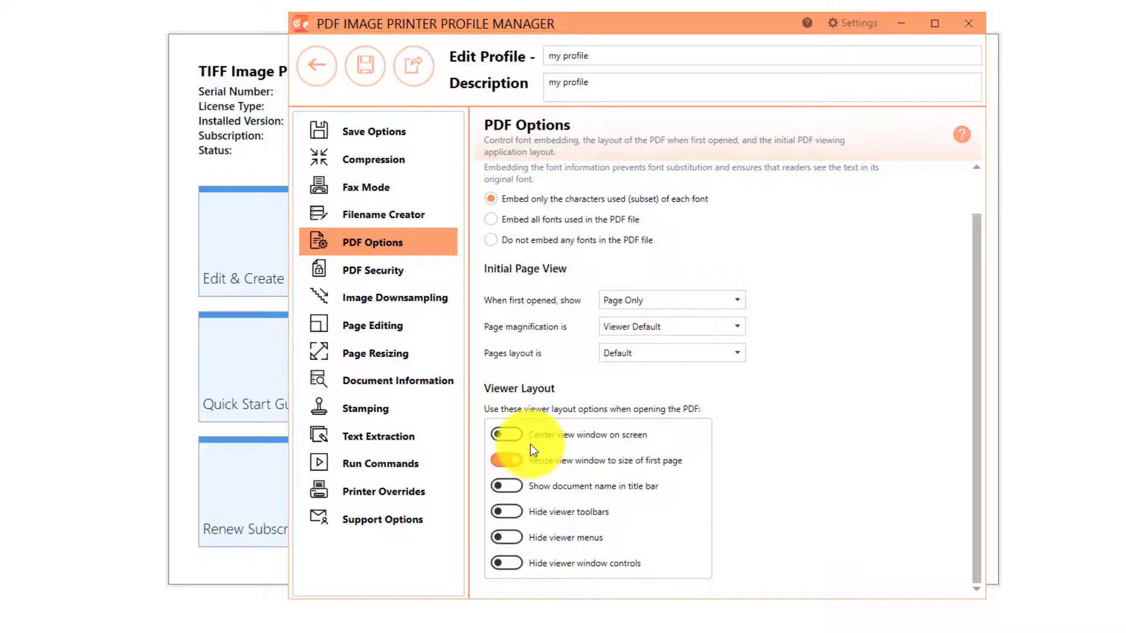
{"action": "left_click", "coordinate": [436, 270]}
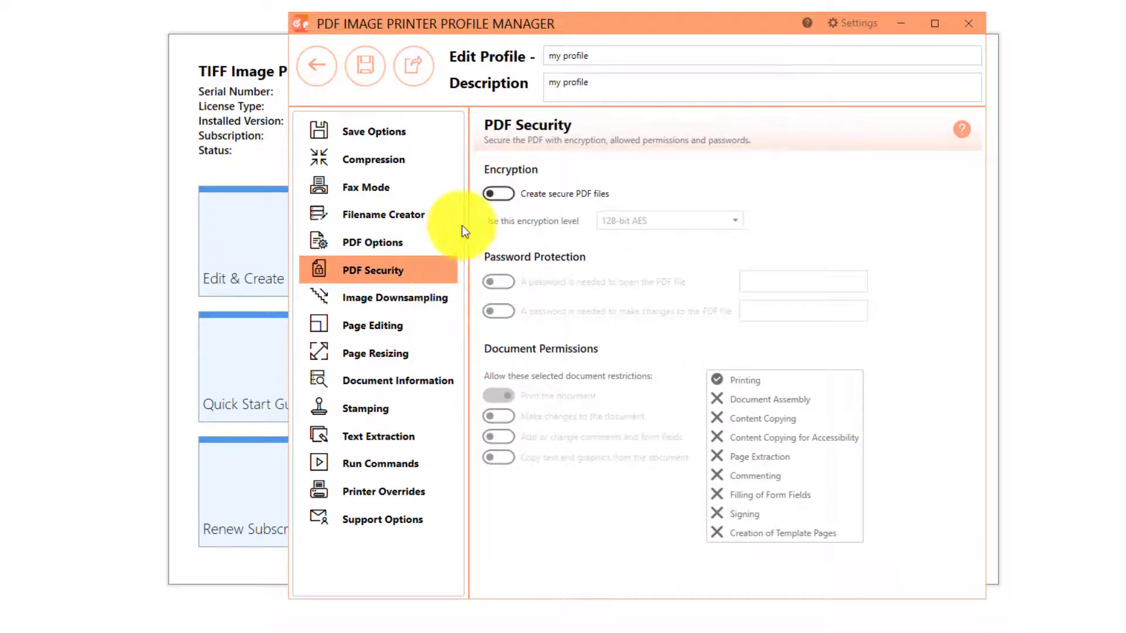
{"action": "left_click", "coordinate": [498, 194]}
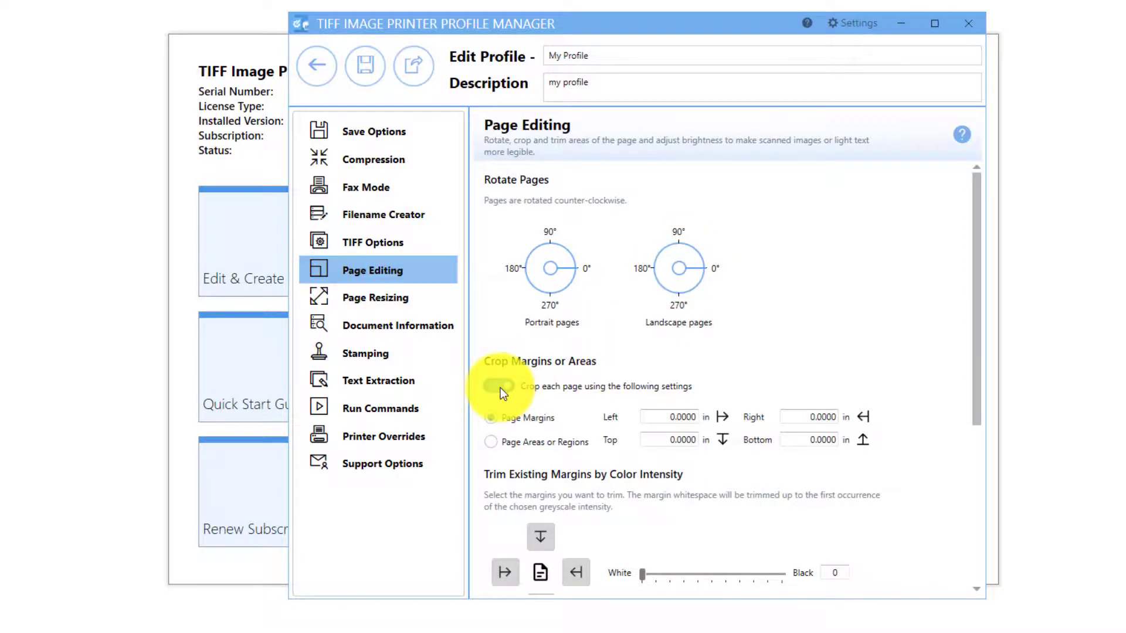
Step: Examine My Profile's page cropping, margin trimming and page brightness settings, switching the brightness adjustment on and back off
{"action": "scroll", "coordinate": [504, 387], "scroll_direction": "down", "scroll_amount": 3}
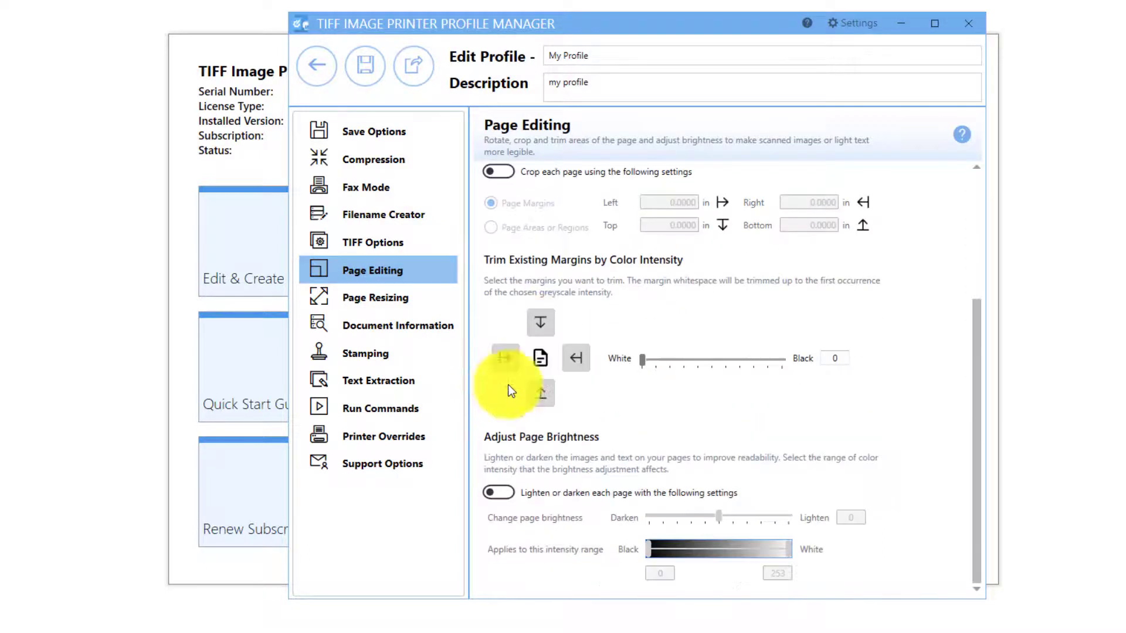
{"action": "left_click", "coordinate": [497, 492]}
{"action": "left_click", "coordinate": [497, 493]}
{"action": "scroll", "coordinate": [500, 487], "scroll_direction": "up", "scroll_amount": 3}
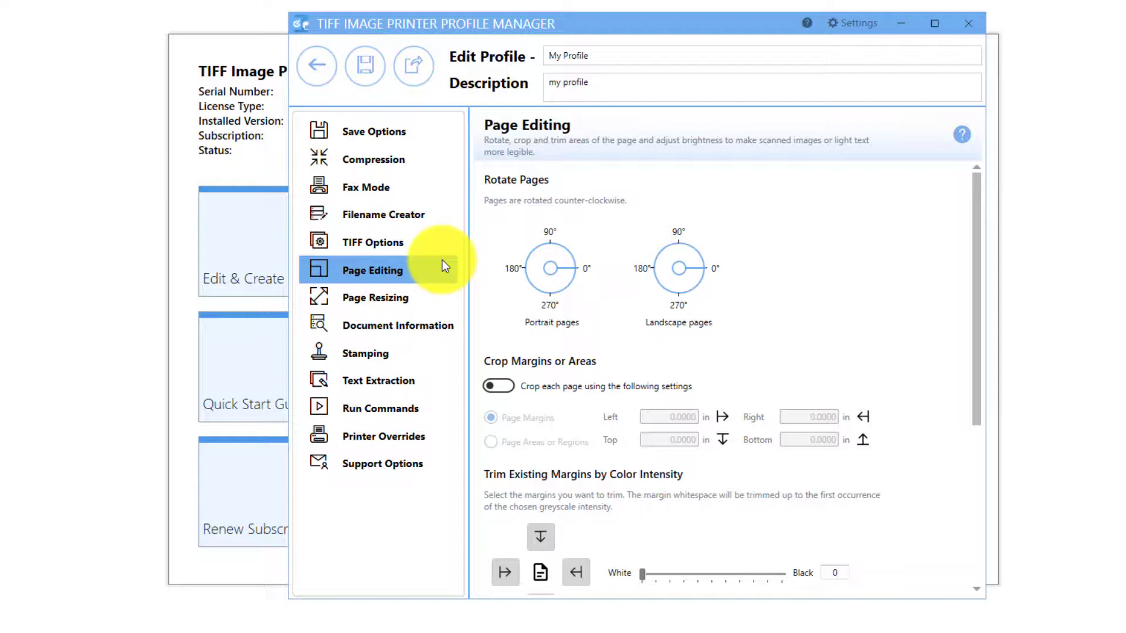
Step: Examine the page resizing settings, switching copying and scaling onto a new page size on and back off
{"action": "left_click", "coordinate": [437, 299]}
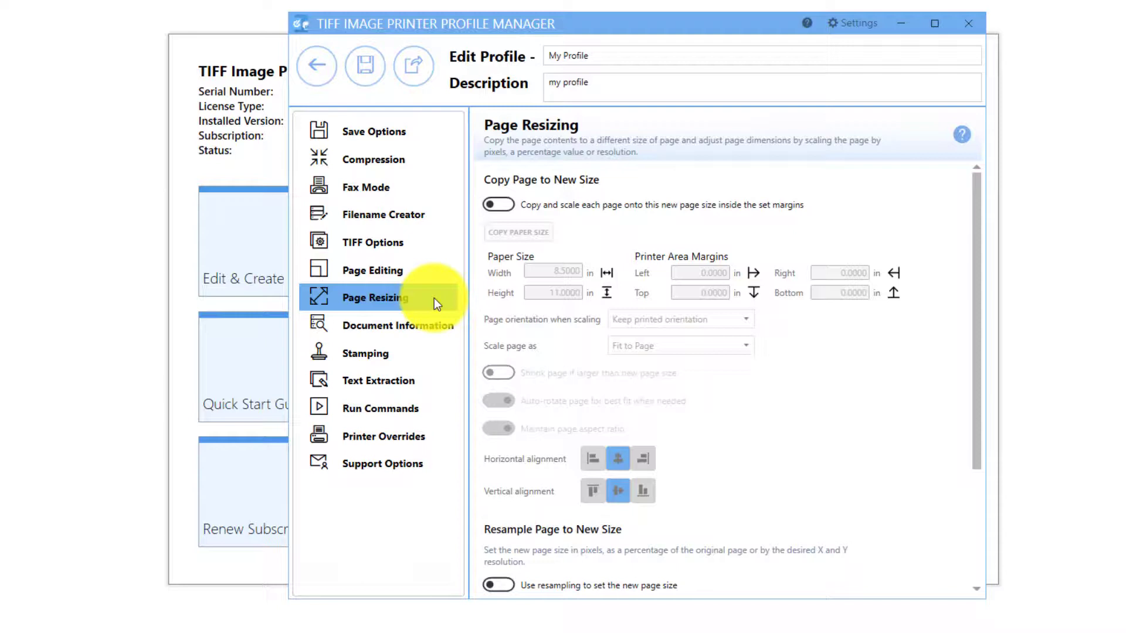
{"action": "left_click", "coordinate": [507, 202]}
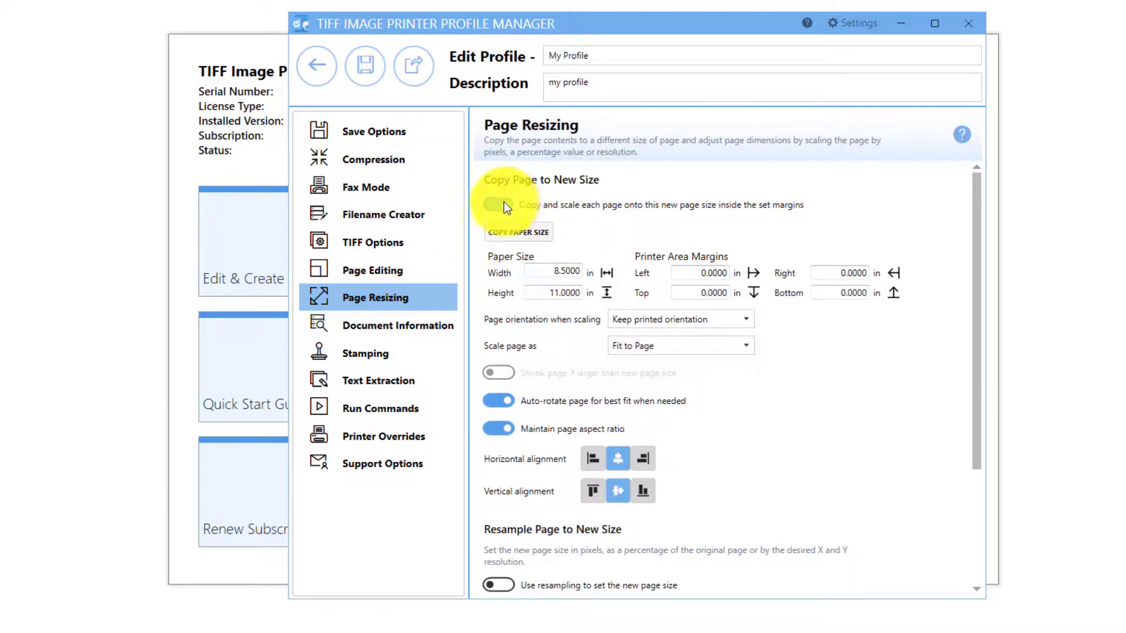
{"action": "left_click", "coordinate": [502, 204]}
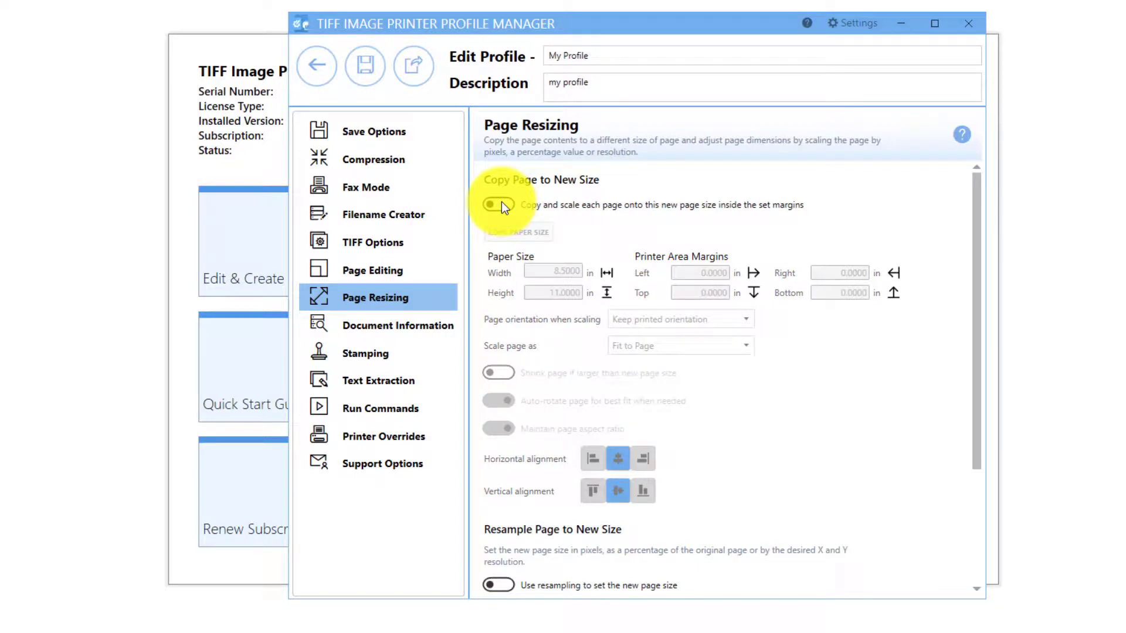
Step: Examine My Profile's document information properties, stamping types and the commands that can run after printing
{"action": "left_click", "coordinate": [444, 324]}
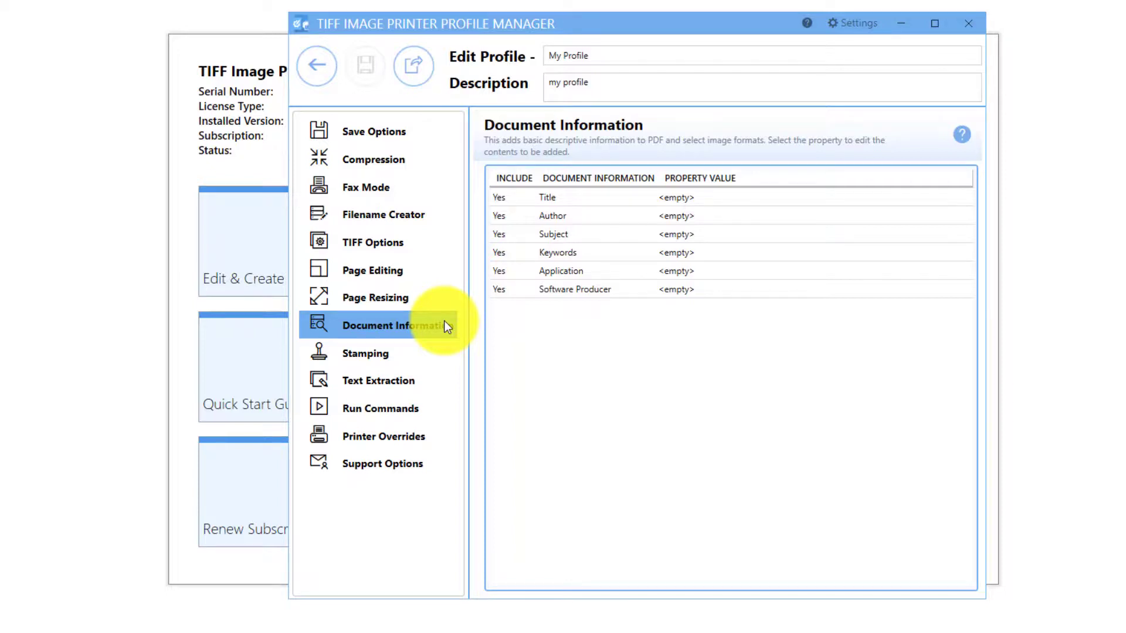
{"action": "left_click", "coordinate": [436, 351]}
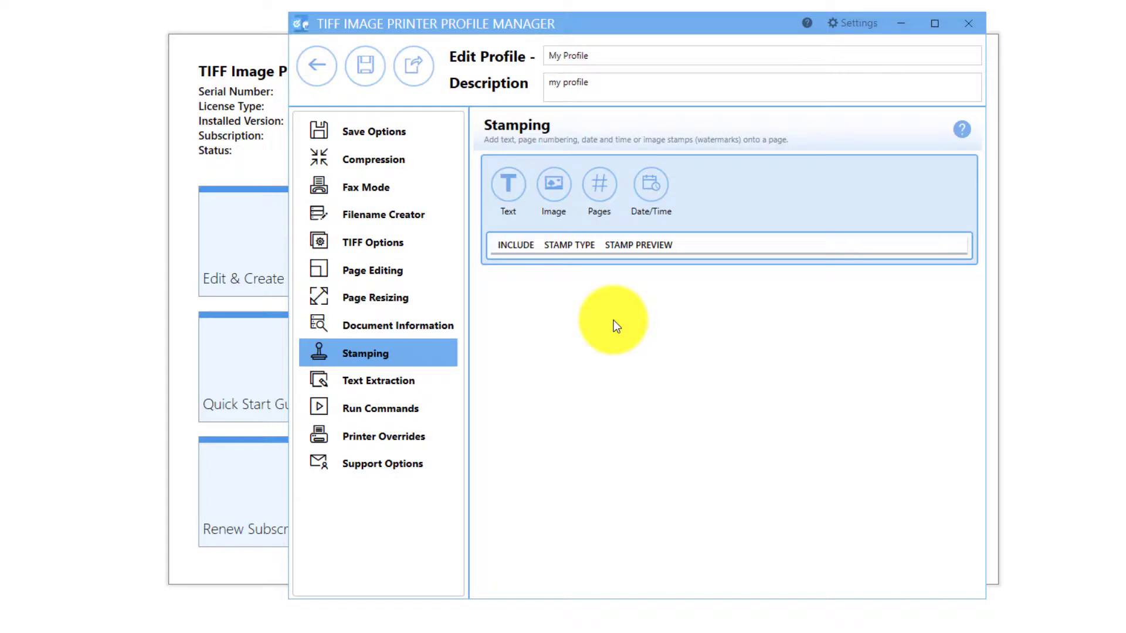
{"action": "left_click", "coordinate": [435, 411]}
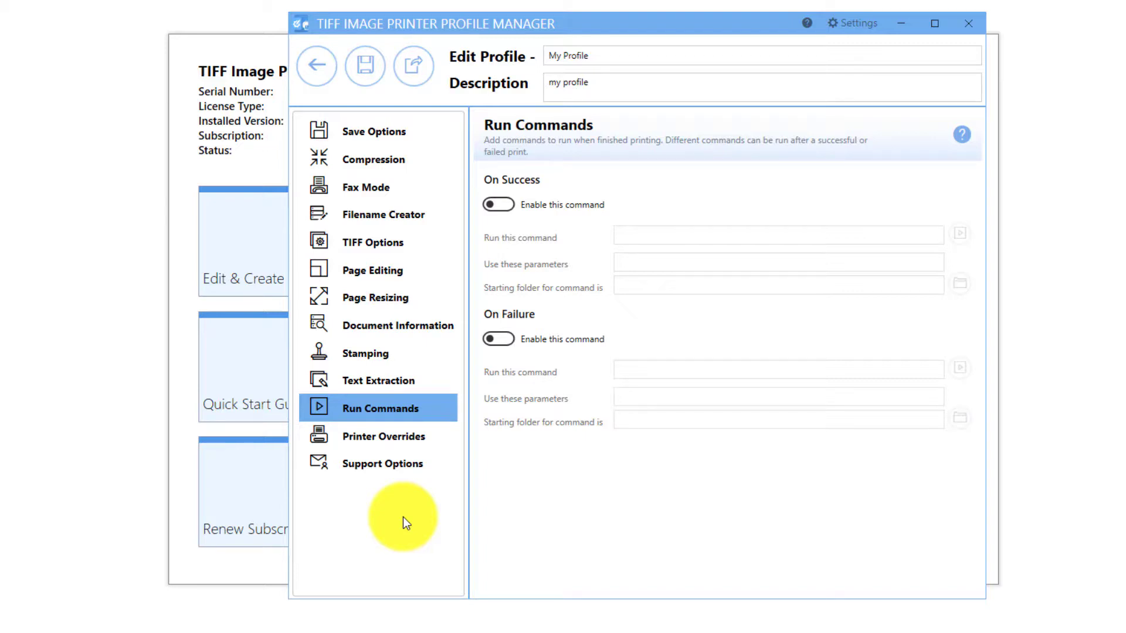
Step: Save My Profile and return to the list of profiles
{"action": "left_click", "coordinate": [370, 81]}
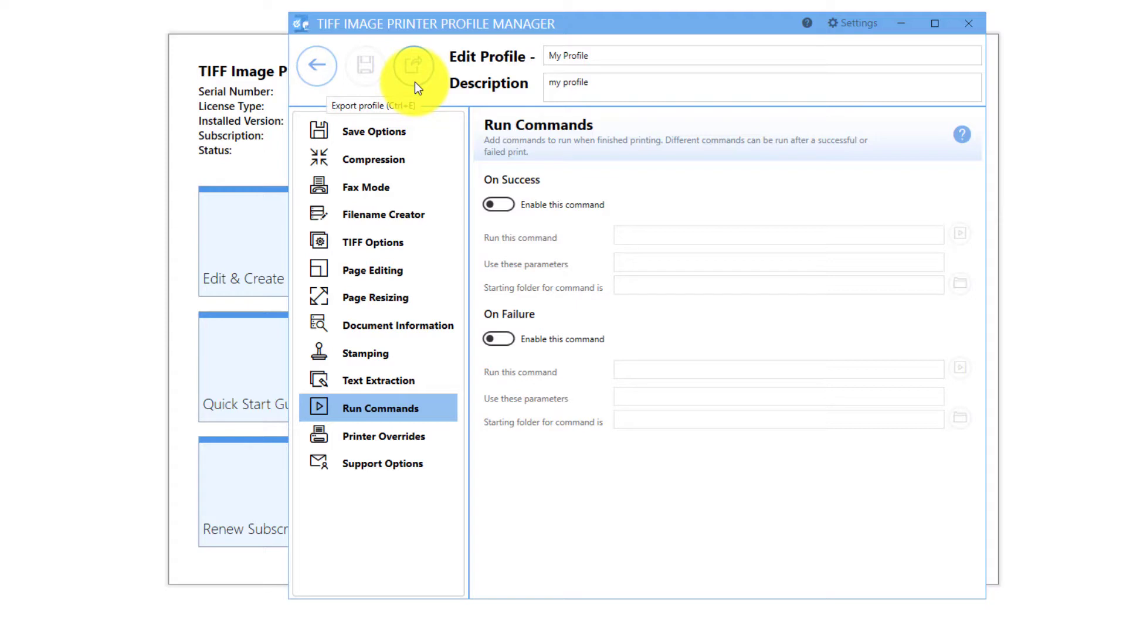
{"action": "left_click", "coordinate": [324, 76]}
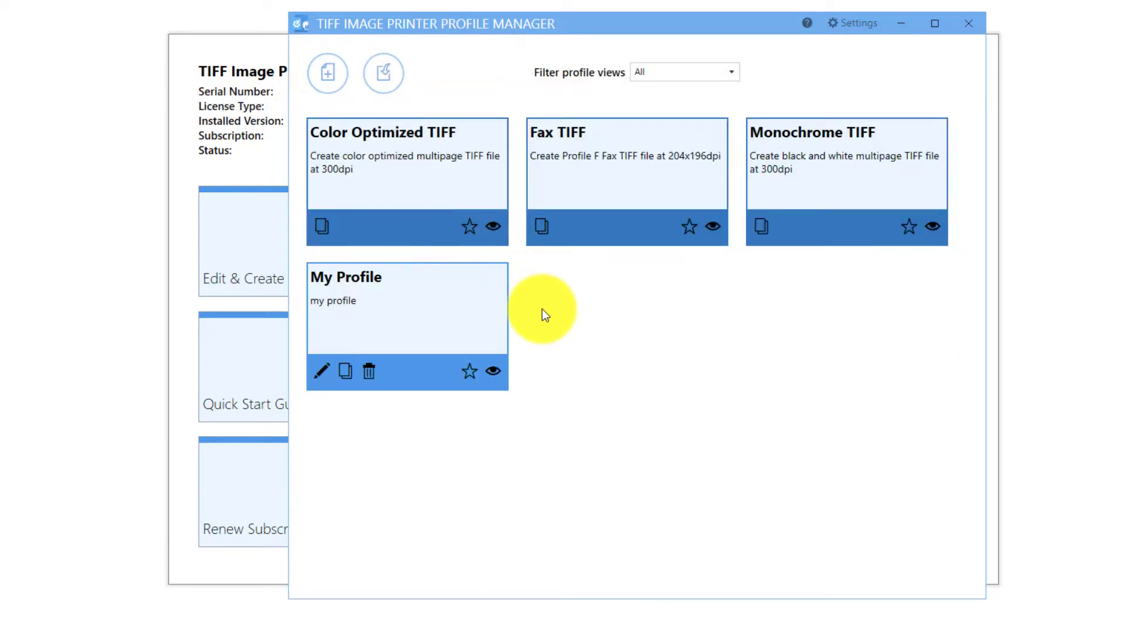